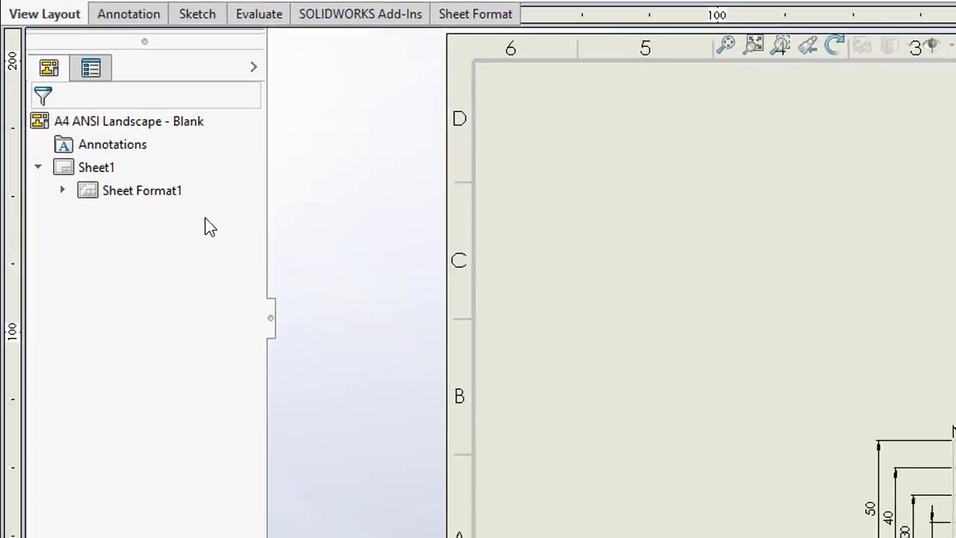
- Check the projection type in the properties of the sheet format, leaving the settings as they are
right_click(148, 192)
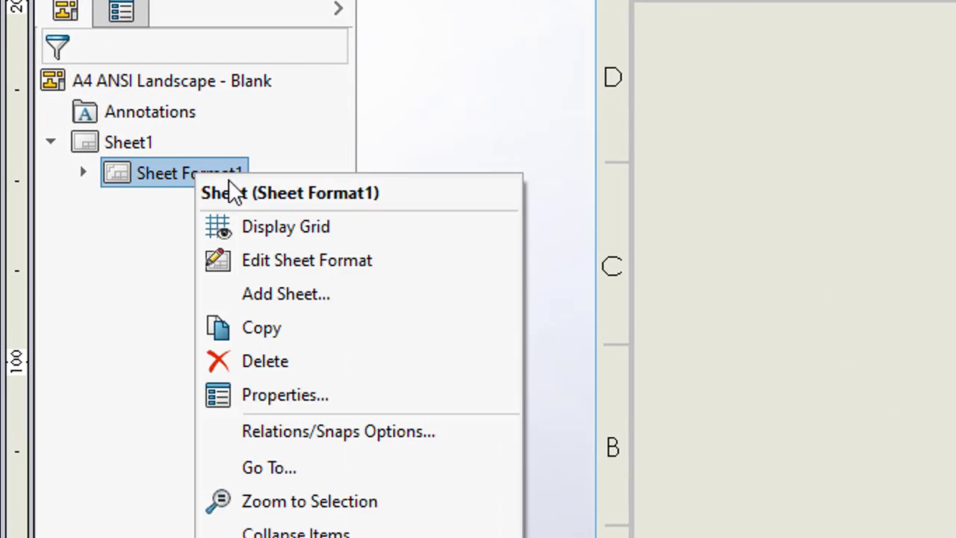
left_click(224, 358)
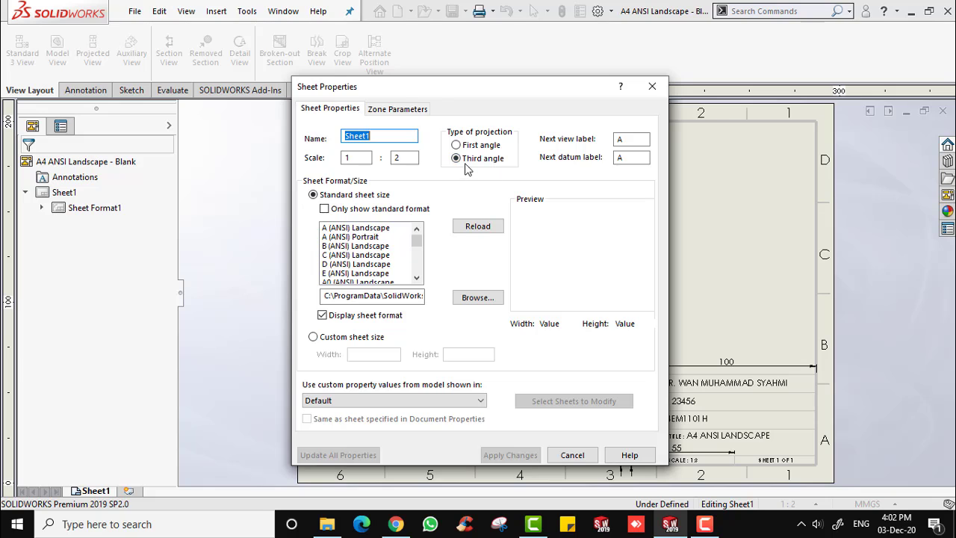
left_click(573, 454)
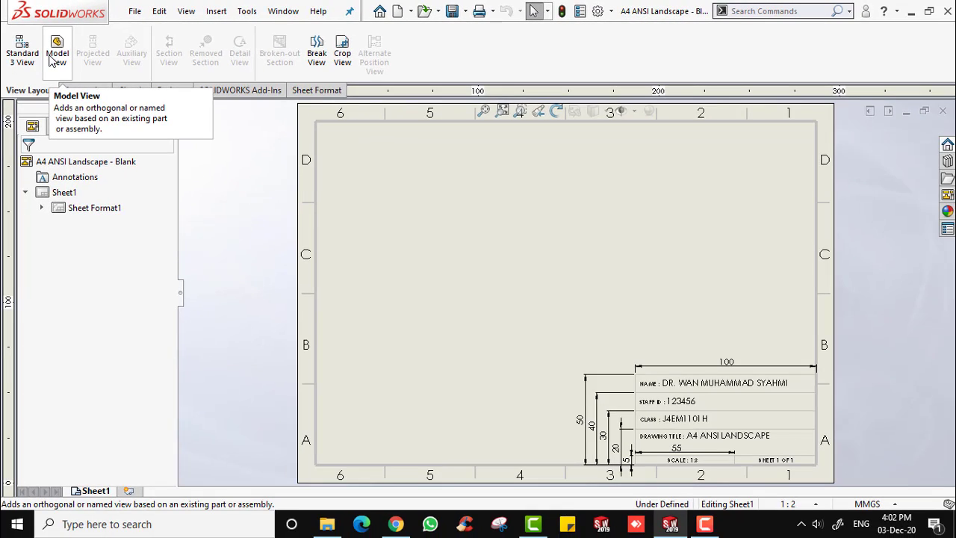
- Insert a model view of OBJECT1 from the Desktop and place its front view near the middle of the sheet
left_click(52, 59)
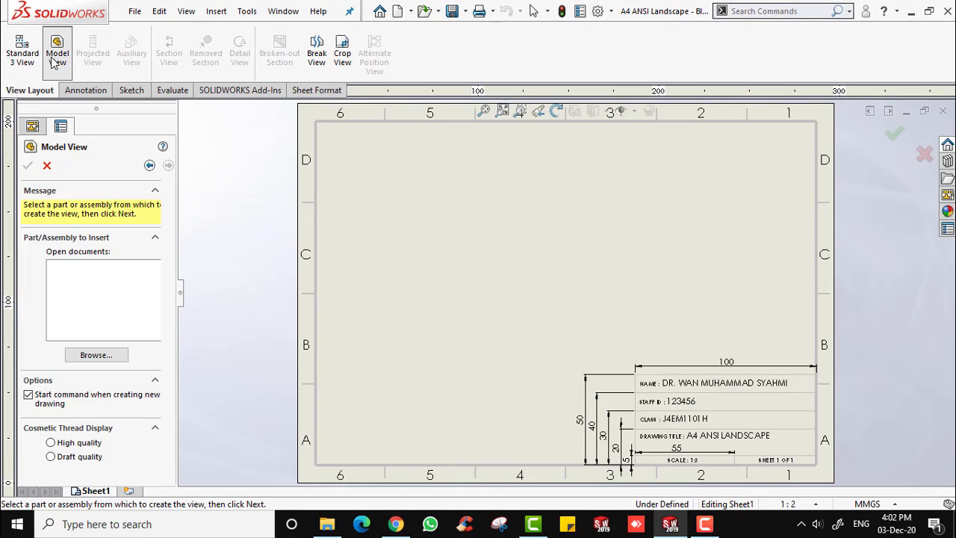
left_click(96, 355)
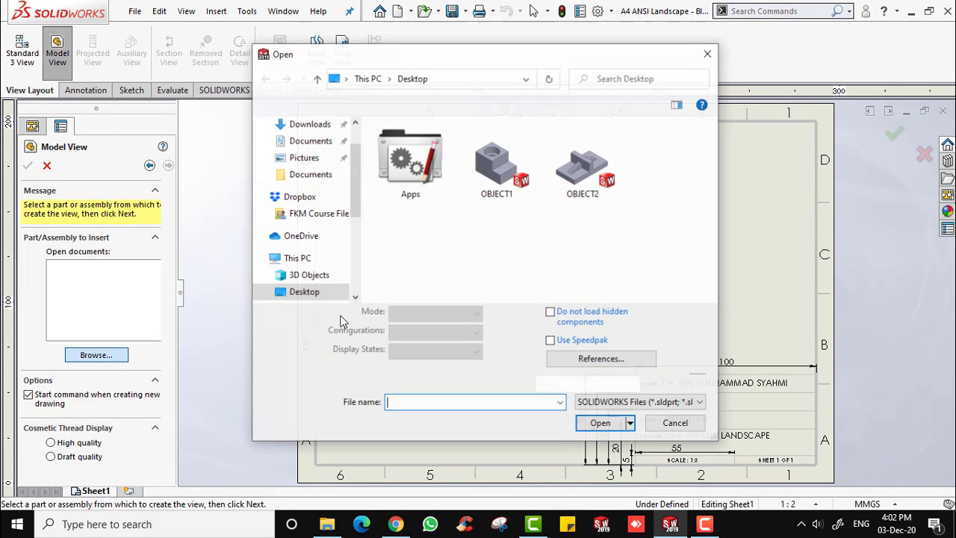
left_click(499, 168)
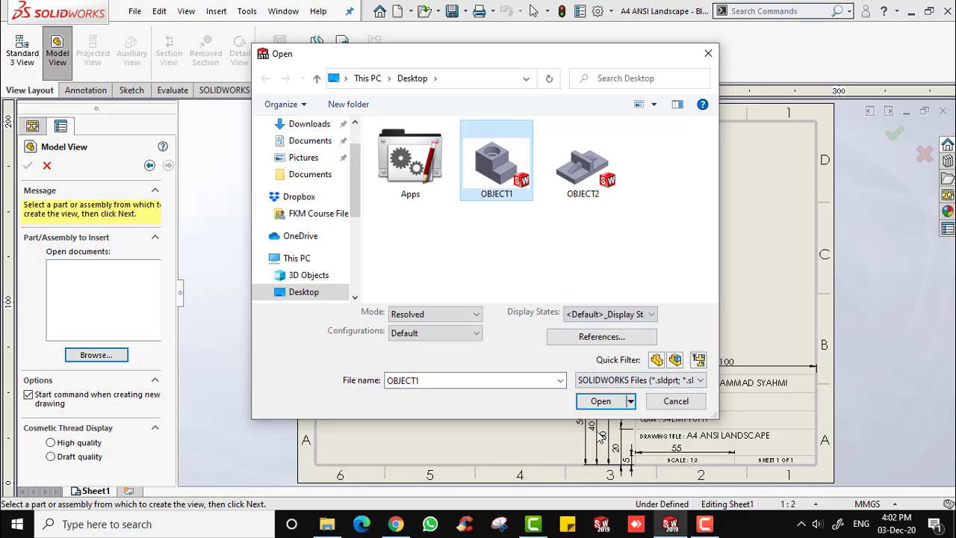
left_click(600, 420)
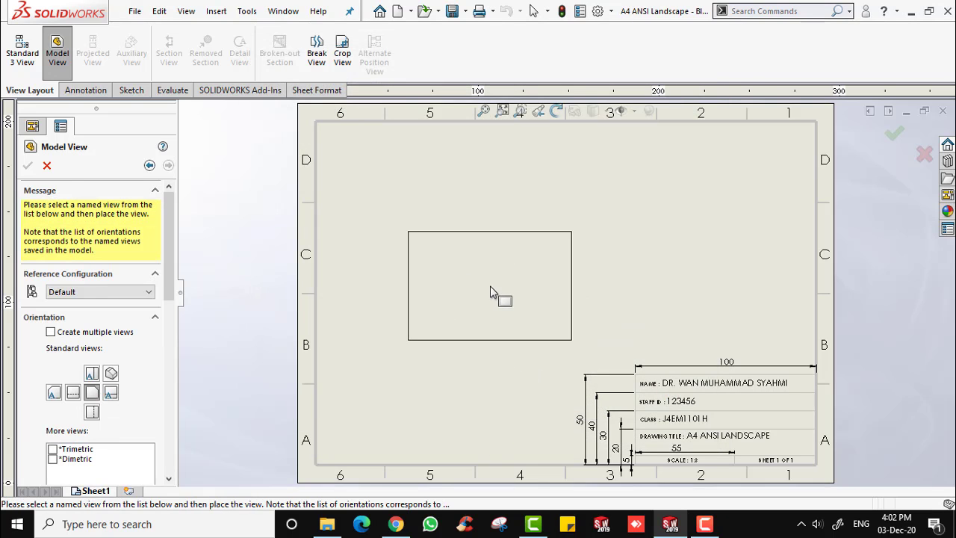
left_click(515, 282)
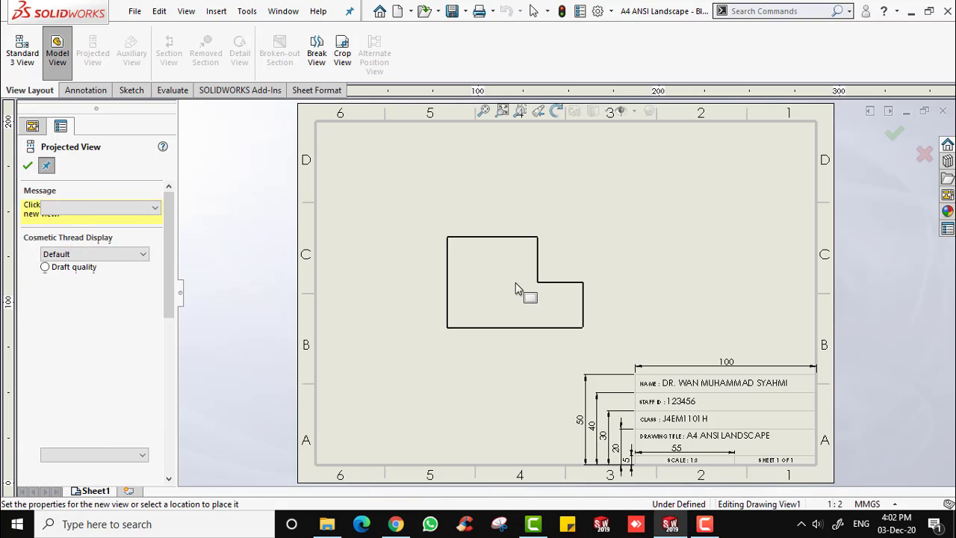
- Project a right-side view, a top view and an isometric view from the front view
left_click(668, 292)
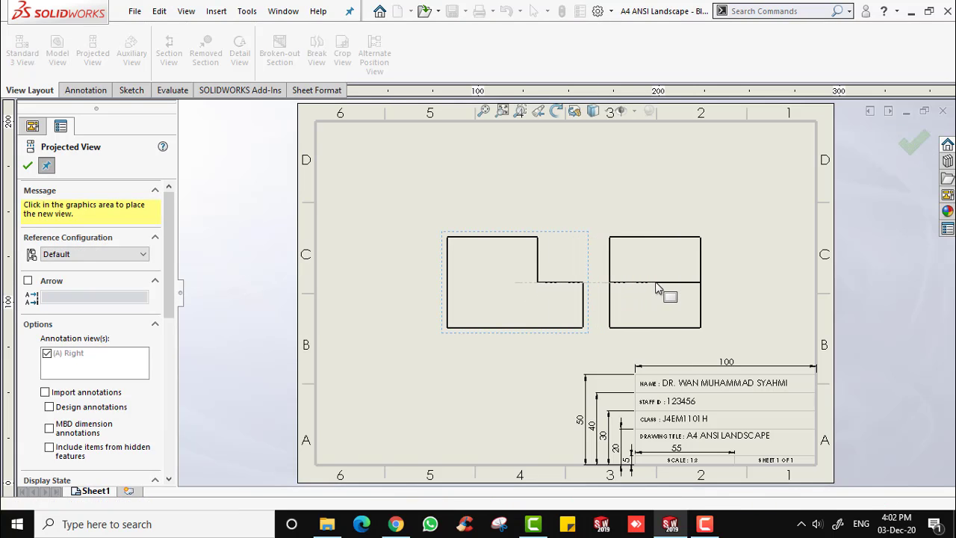
left_click(534, 181)
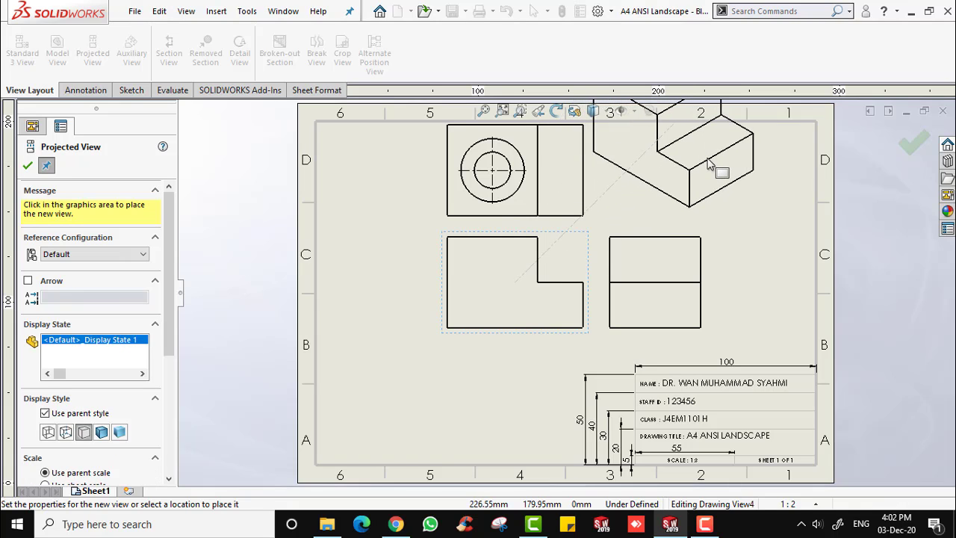
left_click(709, 165)
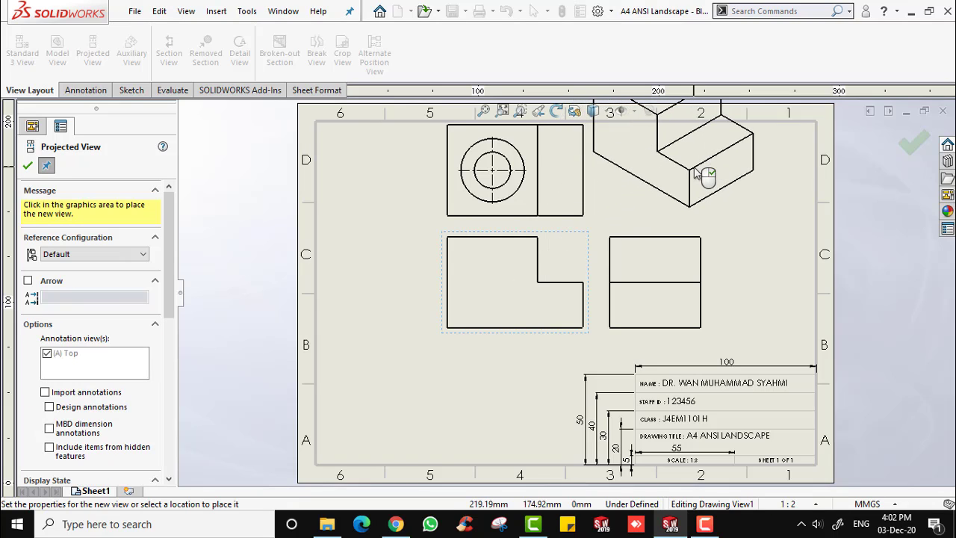
left_click(28, 165)
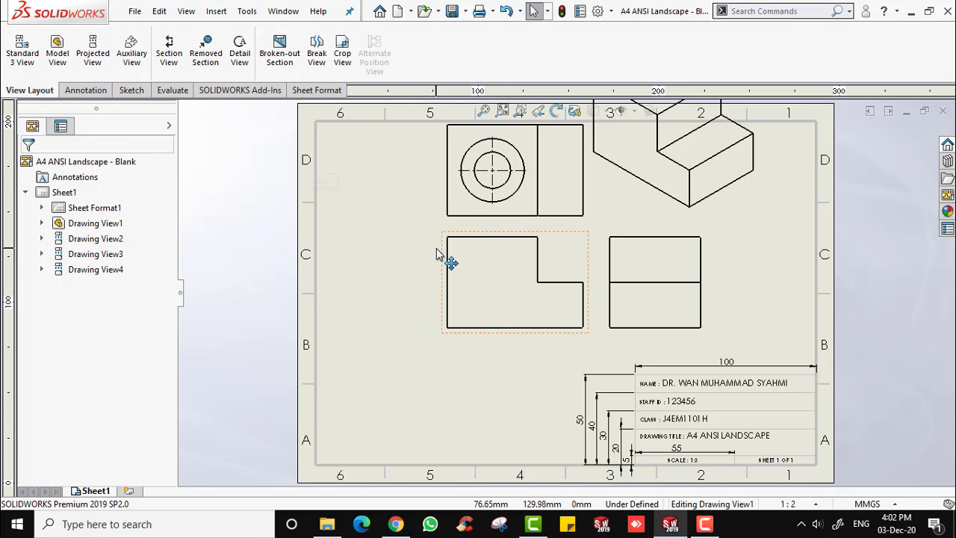
- Set the front view's display style to Hidden Lines Visible
left_click(446, 295)
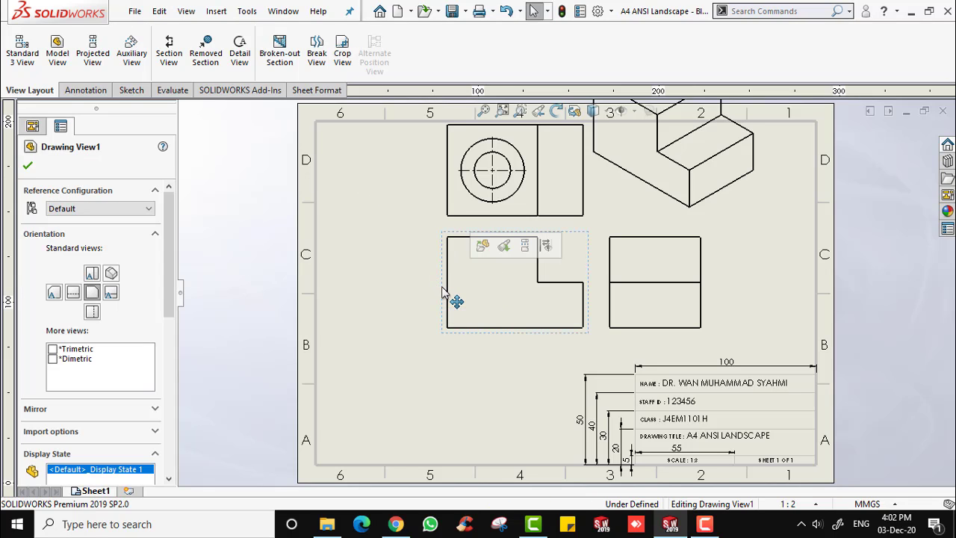
left_click_drag(167, 279, 172, 366)
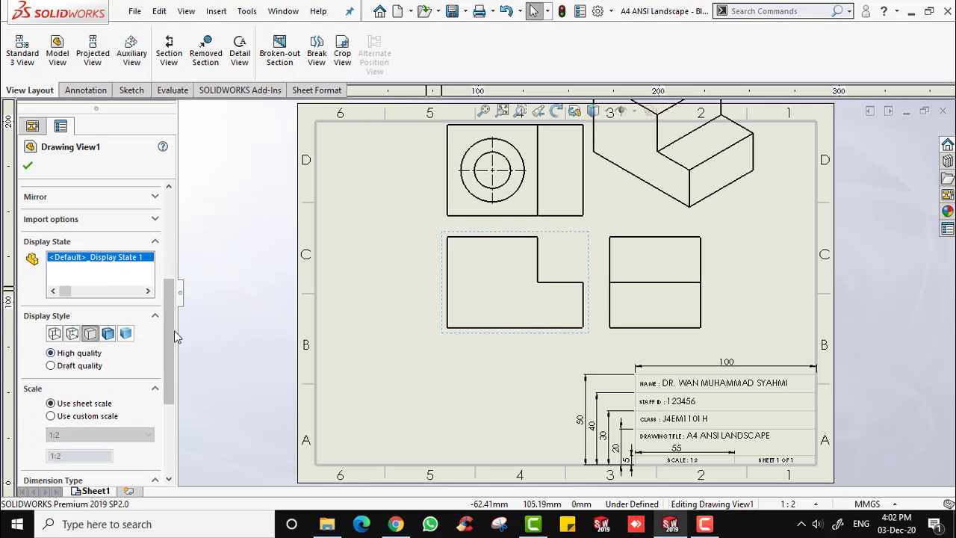
left_click(71, 334)
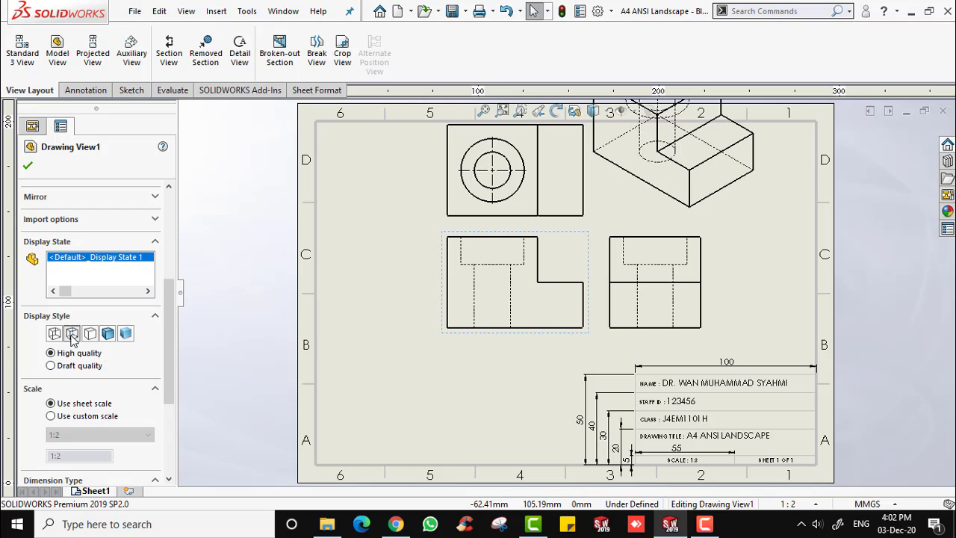
- Set the isometric view's display style to Hidden Lines Removed, independent of its parent view
scroll(631, 220, "up", 2)
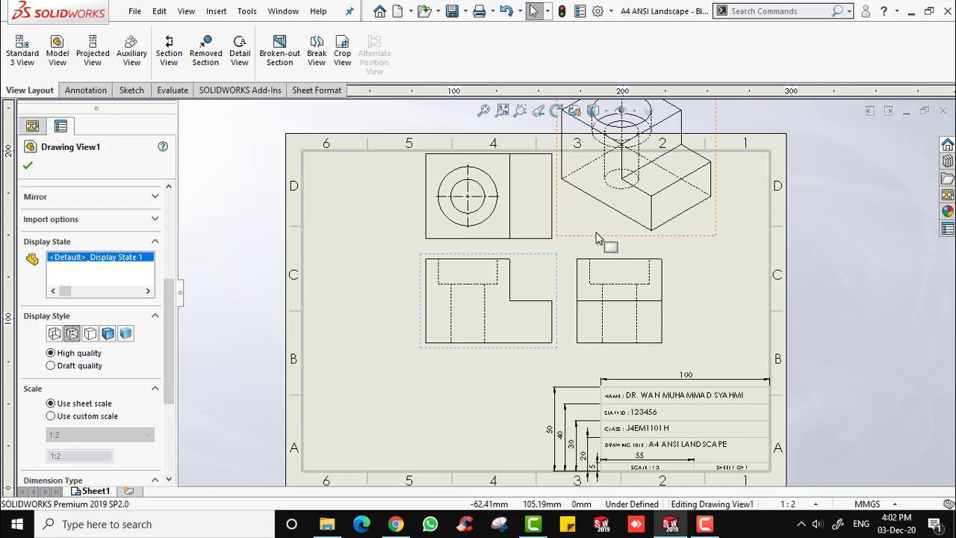
left_click(605, 242)
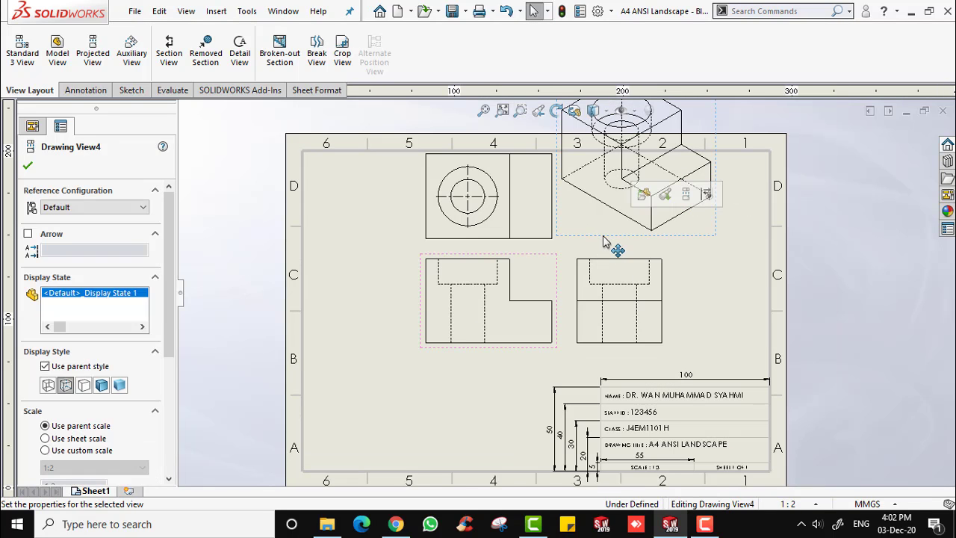
left_click(84, 386)
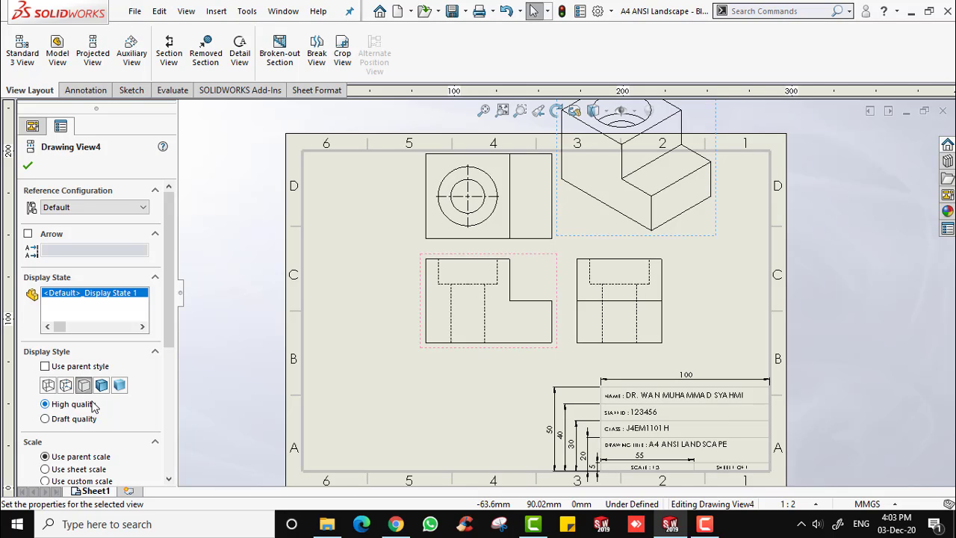
- Give the front view a custom scale of 1:5
left_click(481, 351)
left_click_drag(168, 274, 165, 416)
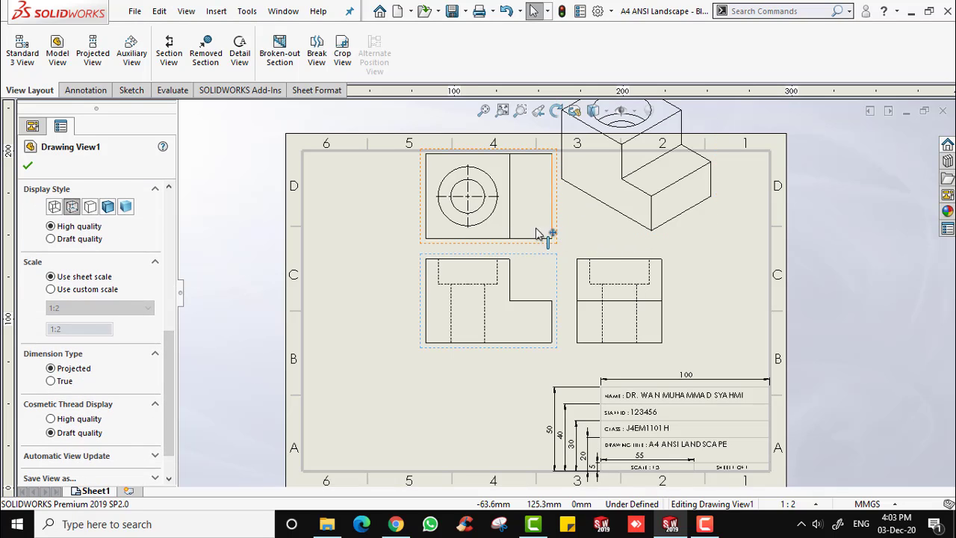
scroll(159, 326, "down", 2)
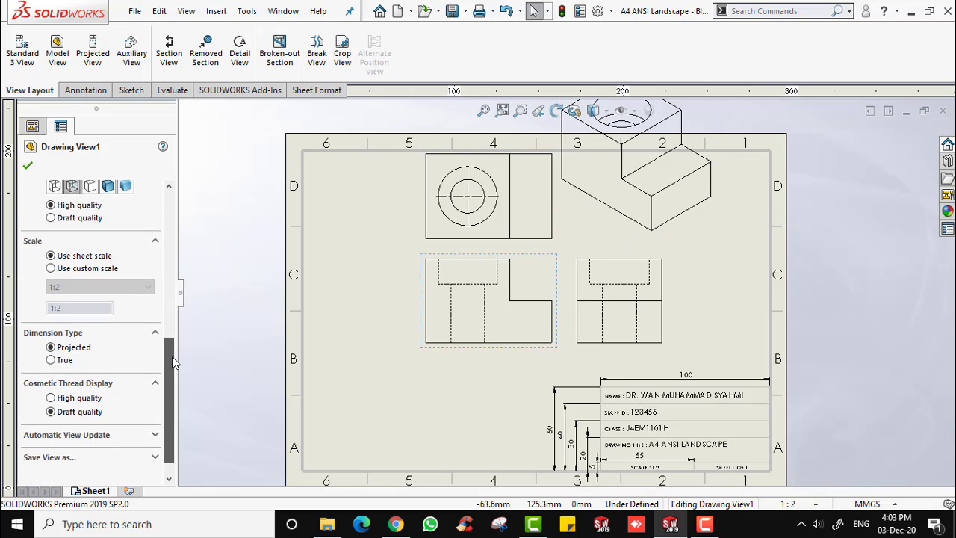
left_click_drag(168, 365, 167, 321)
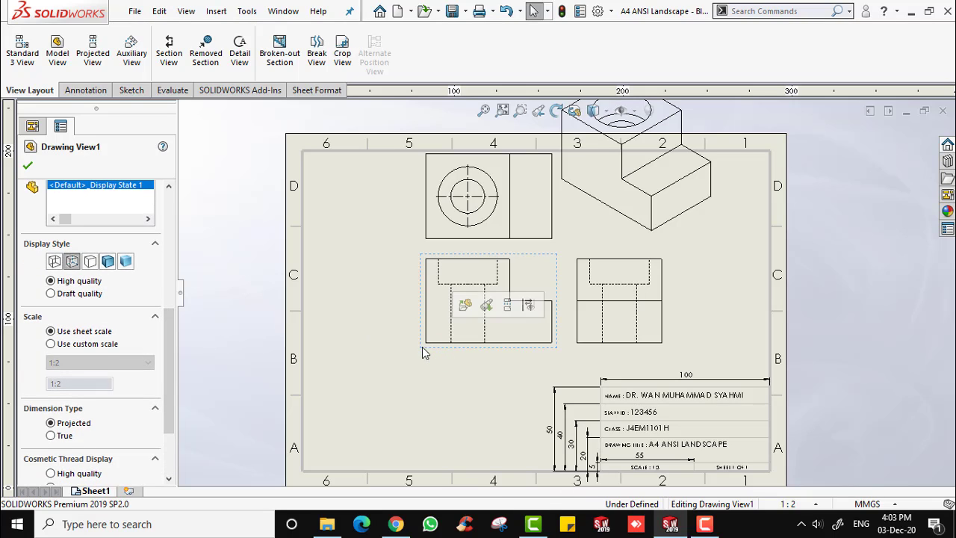
left_click(145, 363)
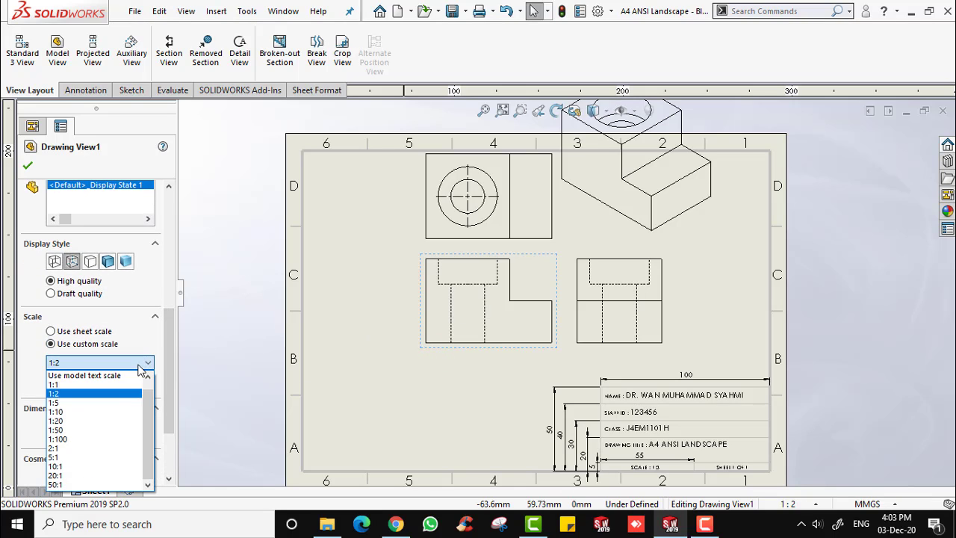
left_click(97, 404)
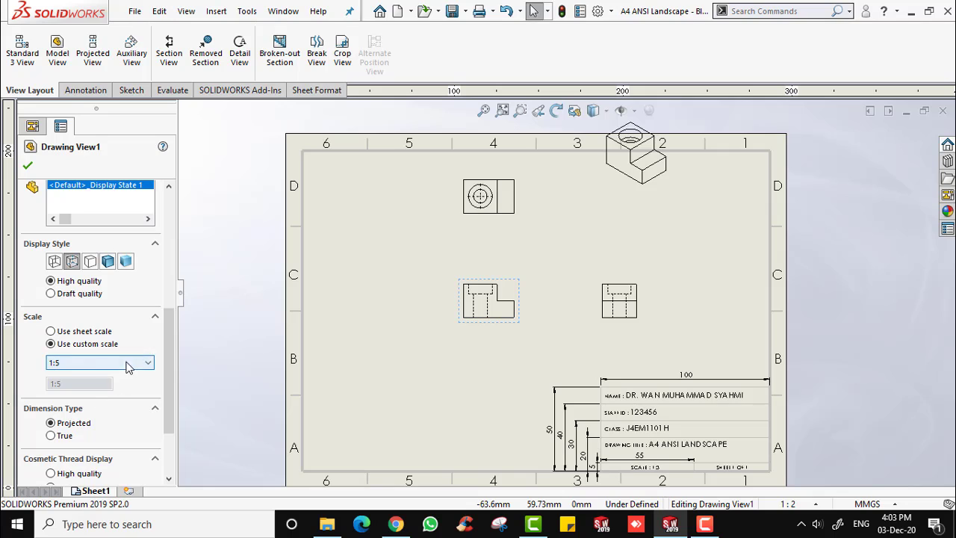
- Change the front view's custom scale to a user-defined ratio between 1:2 and 1:5
left_click(102, 365)
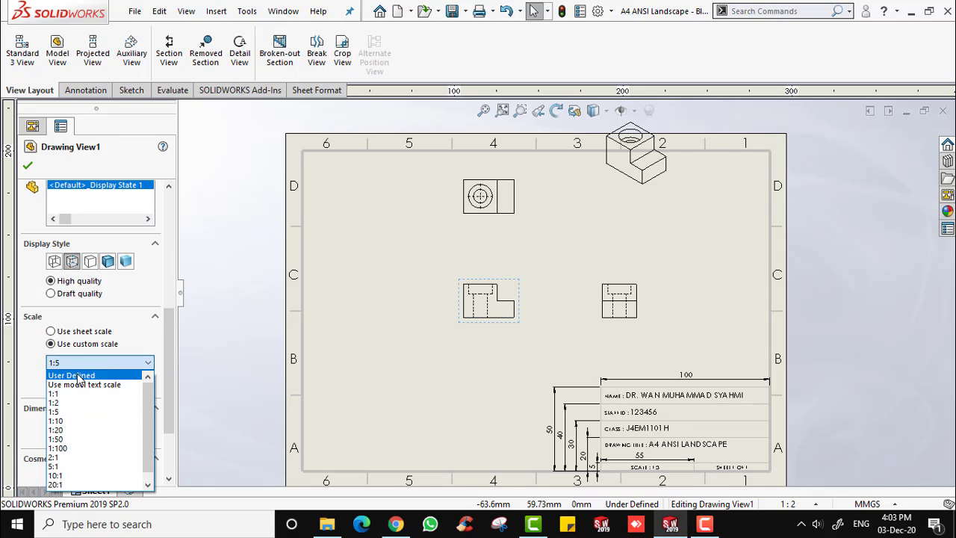
left_click(79, 376)
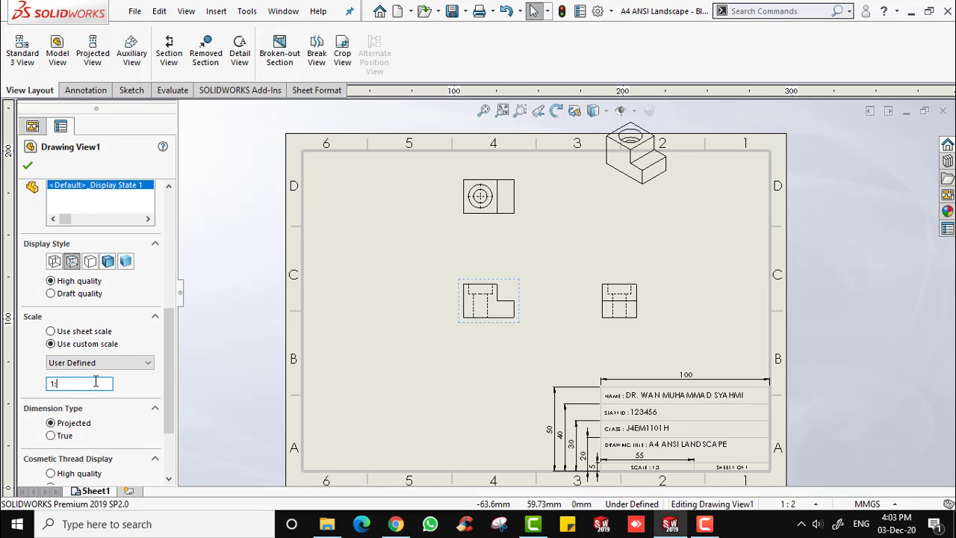
key("Return")
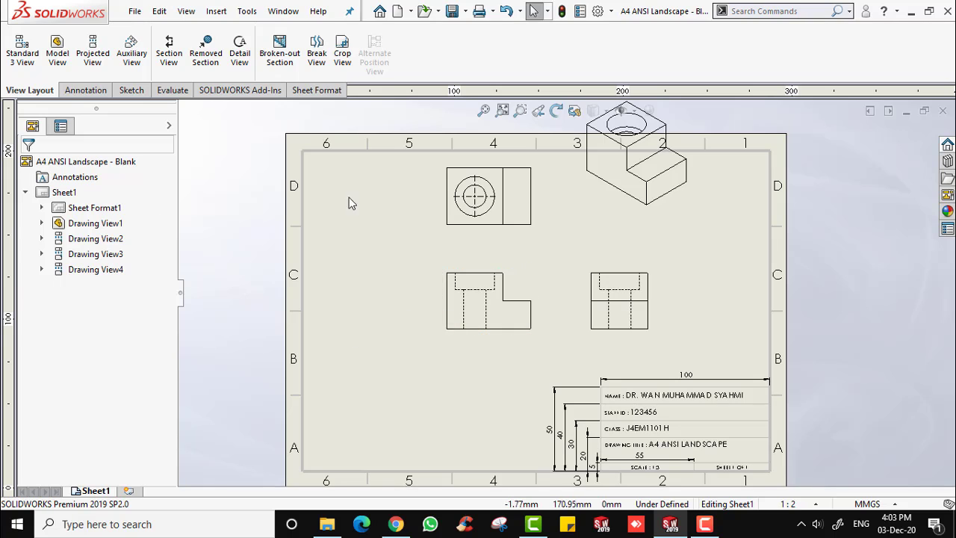
- Rearrange the views: move the front view down and left, bring the side and top views closer, and place the isometric view inside the border
mouse_move(503, 332)
left_mouse_down()
mouse_move(444, 359)
mouse_move(420, 388)
mouse_move(421, 367)
left_mouse_up()
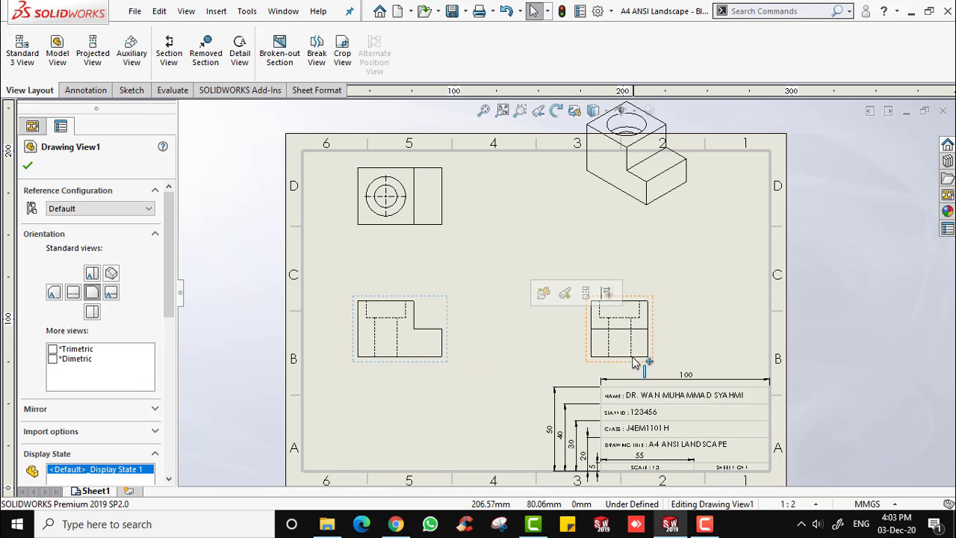
left_click_drag(631, 366, 524, 366)
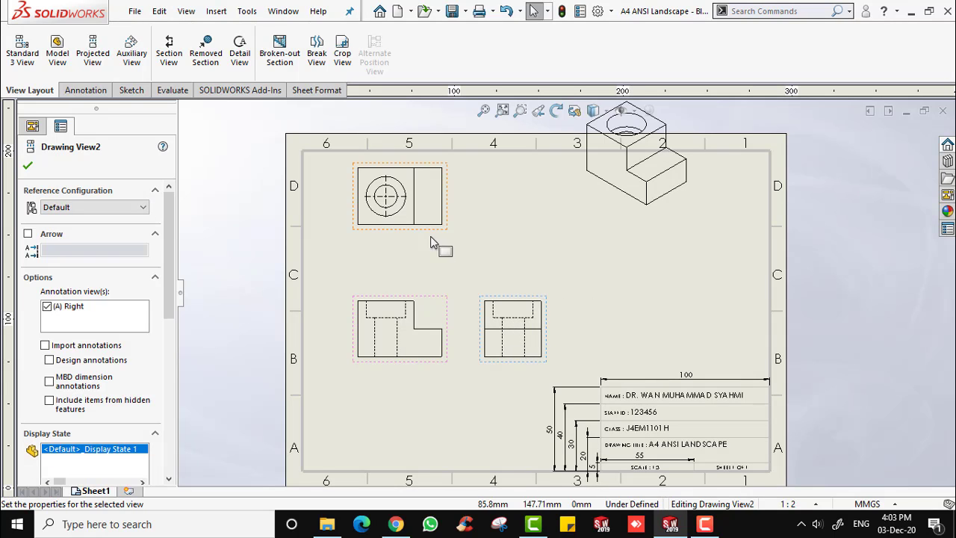
left_click_drag(430, 250, 432, 260)
mouse_move(646, 218)
left_mouse_down()
mouse_move(655, 259)
mouse_move(687, 269)
mouse_move(620, 271)
mouse_move(628, 275)
left_mouse_up()
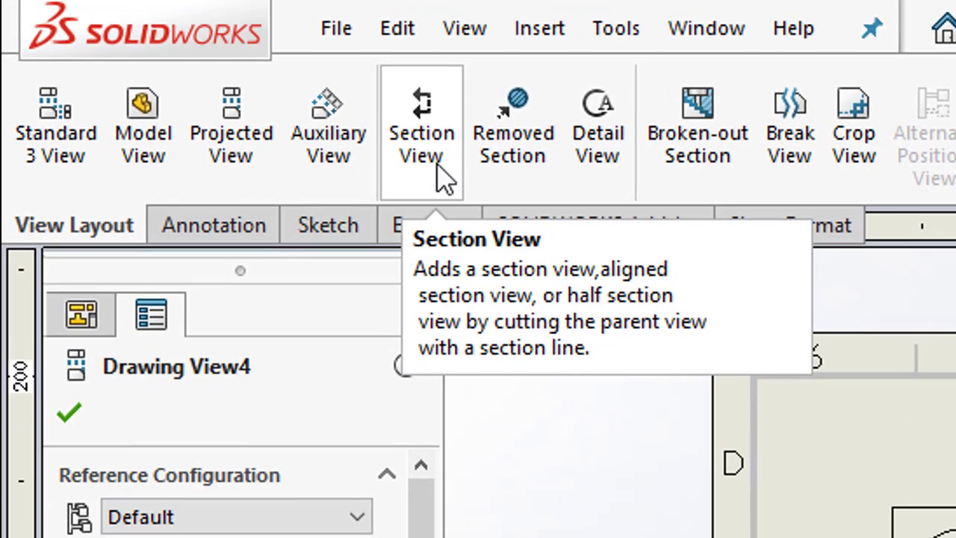
- Add a vertical section view A-A cut through the middle of the side view and place it to the right of that view
left_click(88, 407)
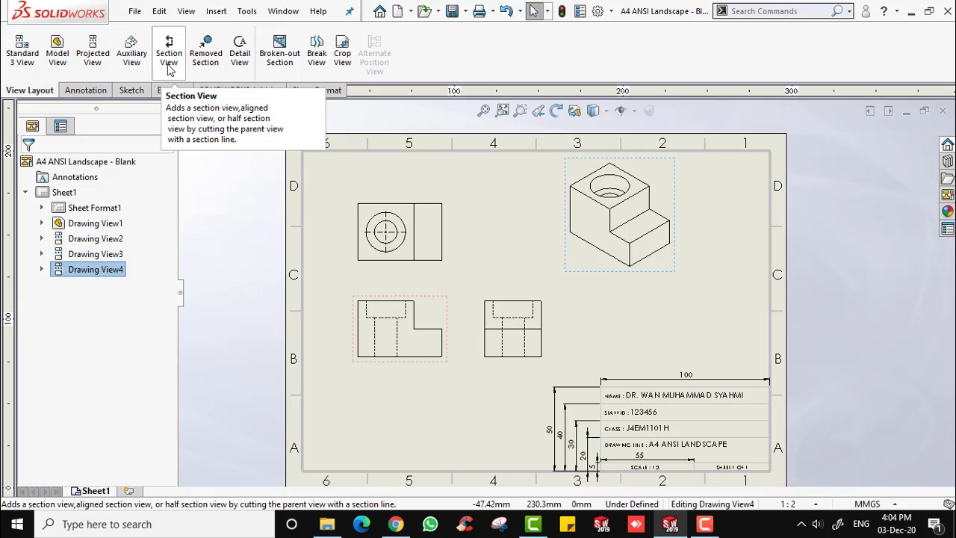
left_click(170, 65)
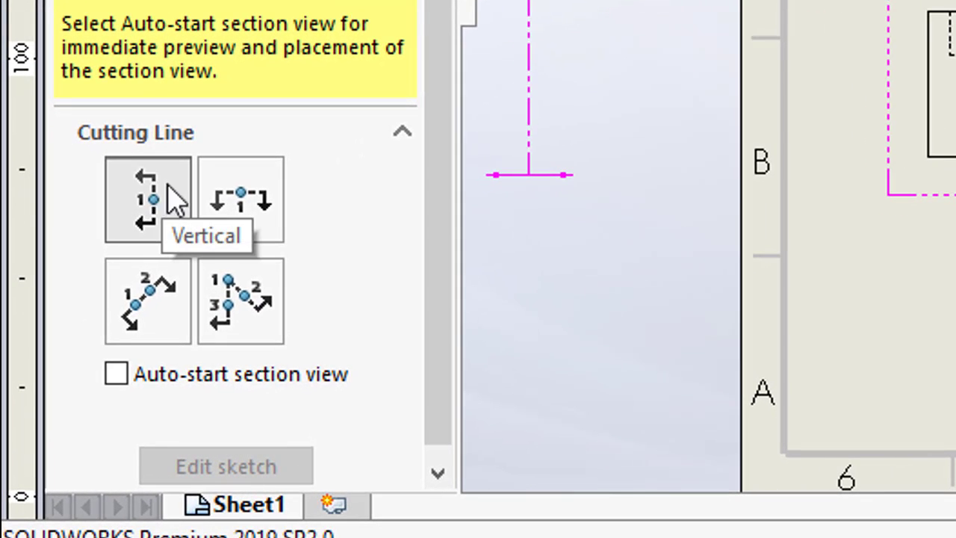
left_click(168, 198)
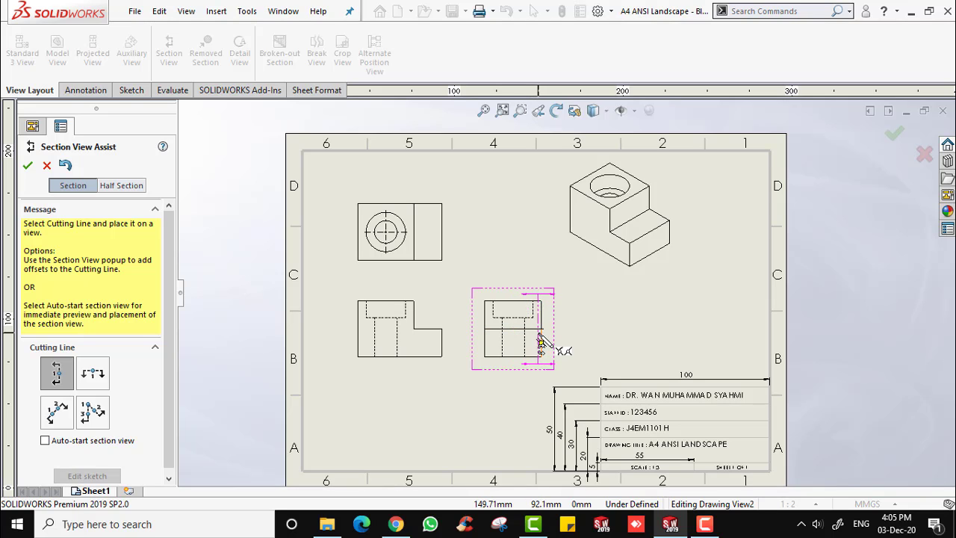
scroll(541, 342, "down", 4)
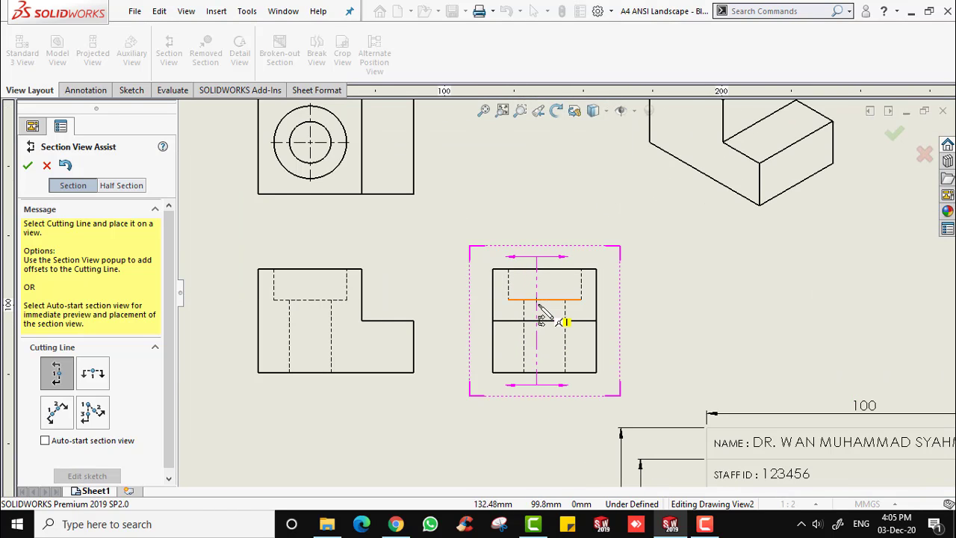
scroll(539, 306, "down", 2)
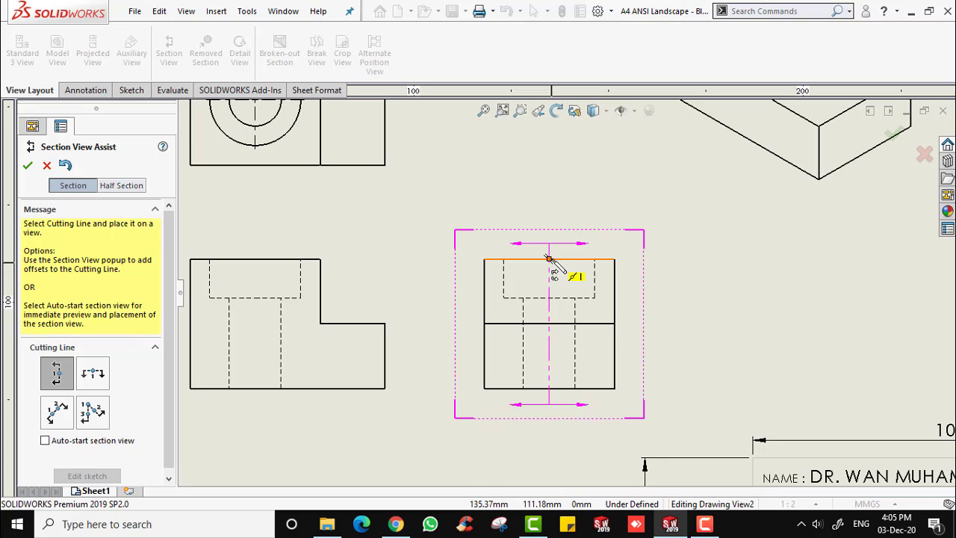
left_click(550, 261)
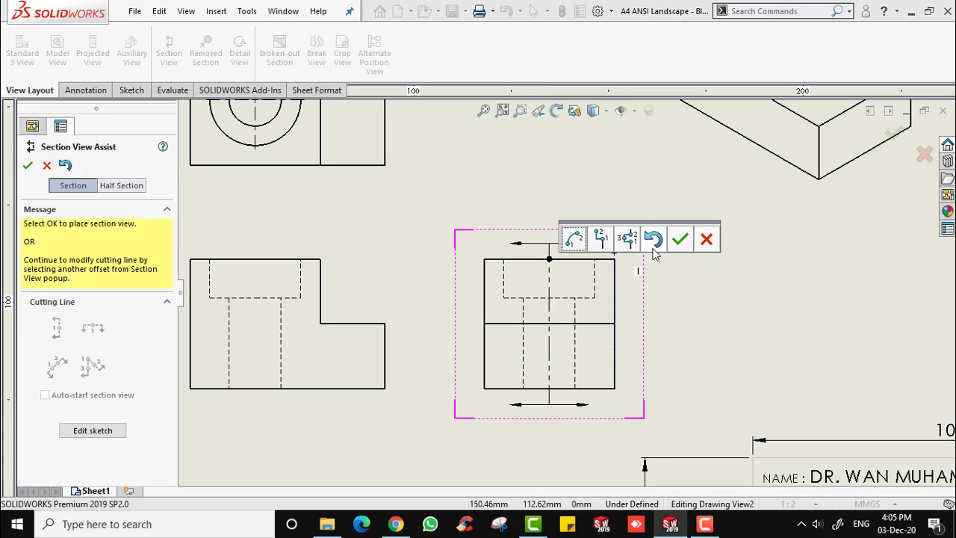
left_click(679, 241)
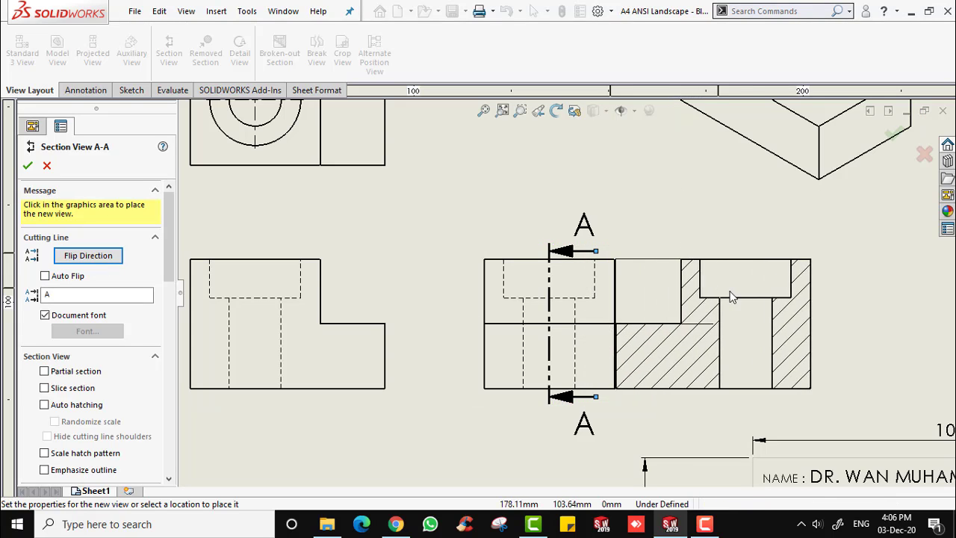
key("f")
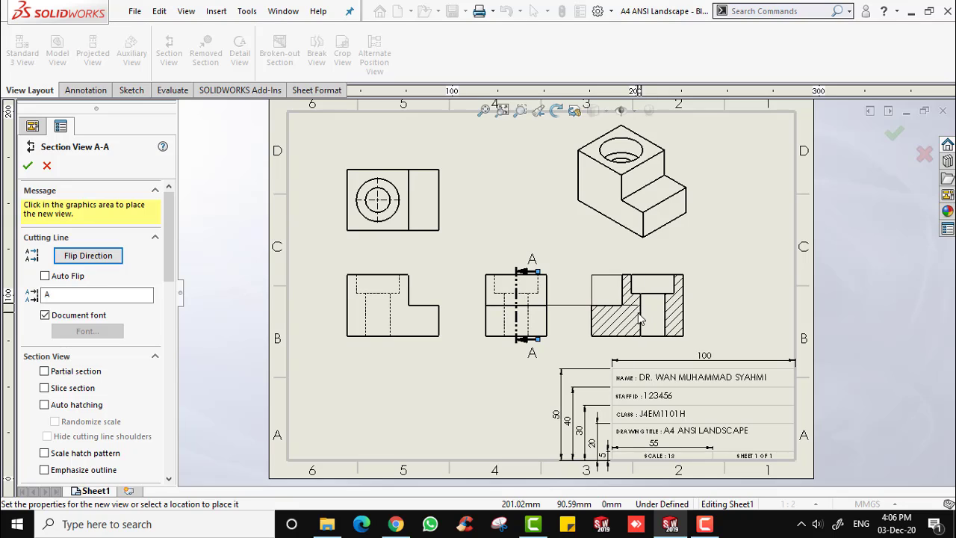
left_click(639, 319)
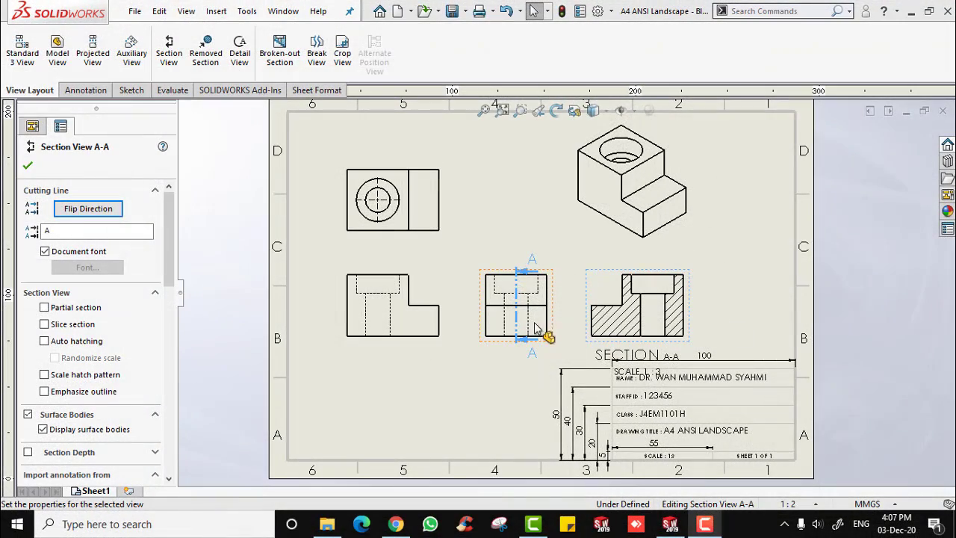
- Flip the section line's viewing direction back and forth, ending on the original direction
left_click(521, 276)
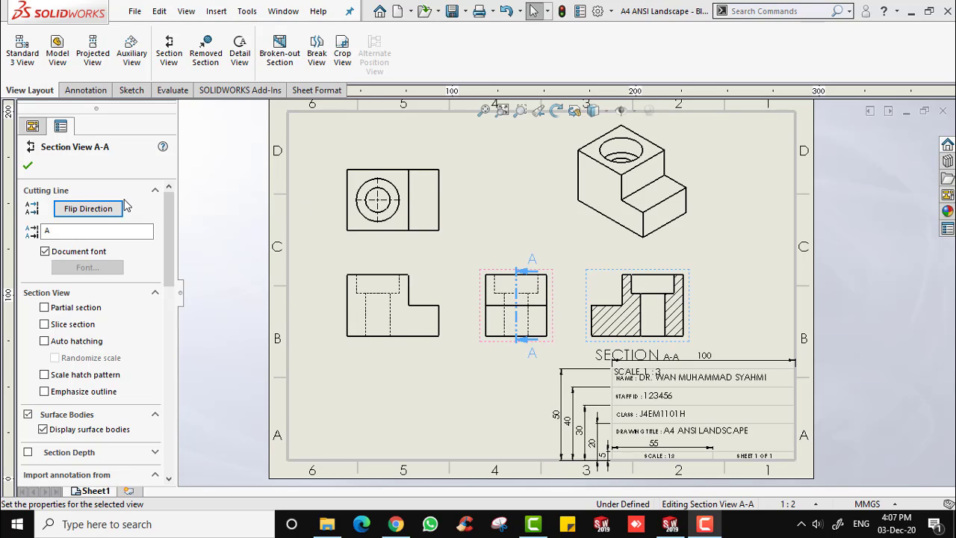
left_click(101, 209)
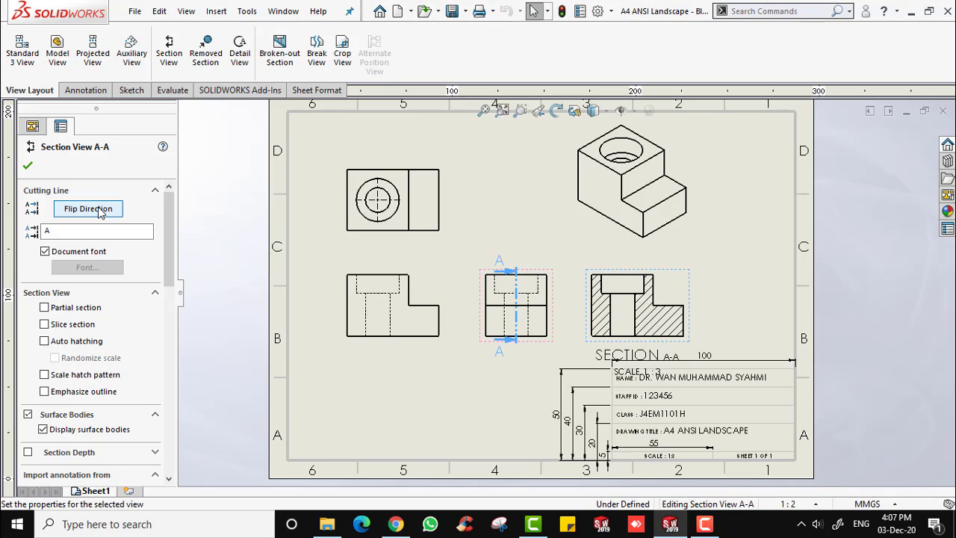
left_click(102, 210)
left_click(102, 209)
left_click(101, 210)
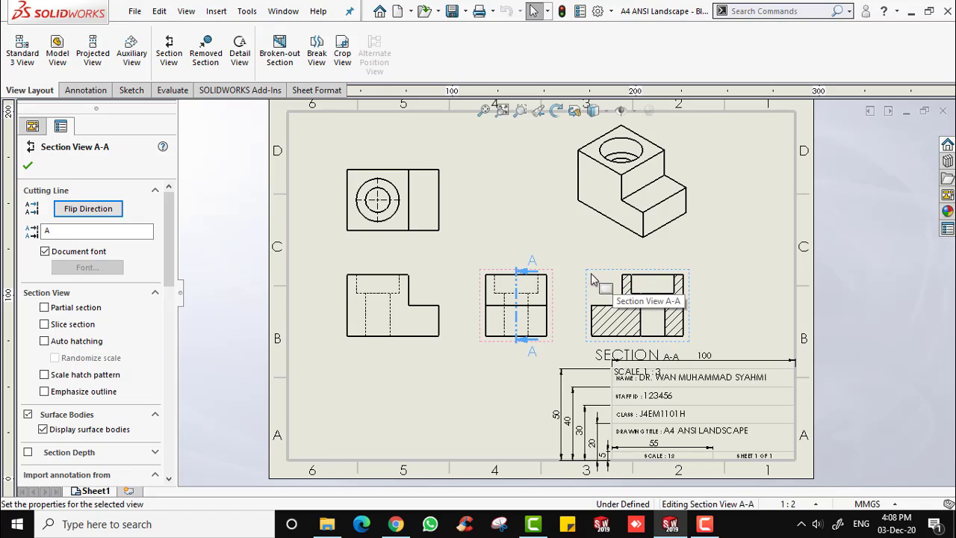
- Try the labels B and C on the section line and restore the label A
double_click(47, 231)
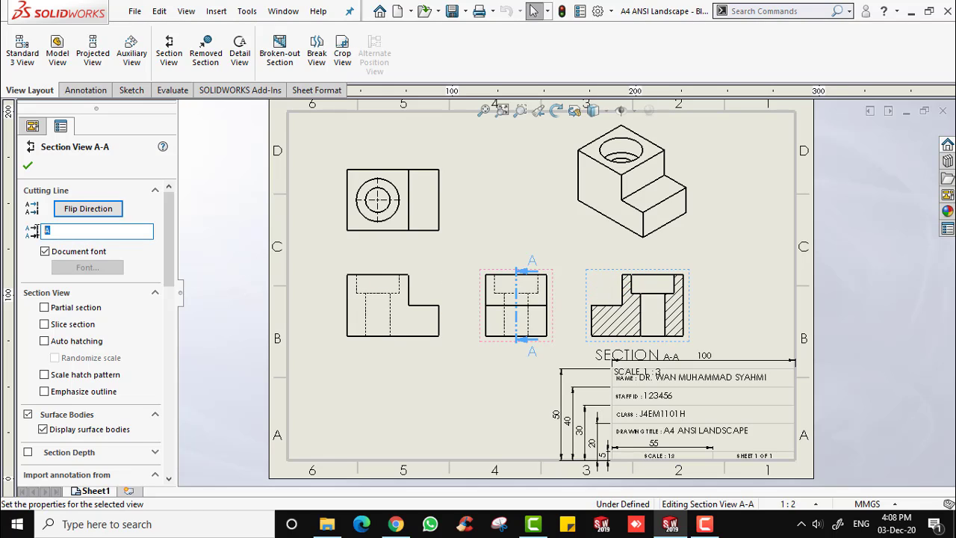
left_click(74, 233)
type("B")
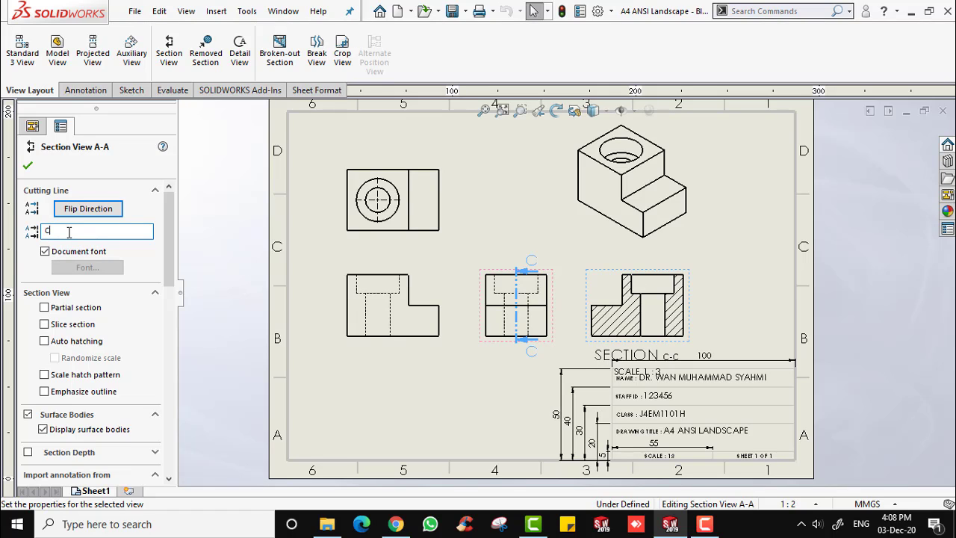
type("A")
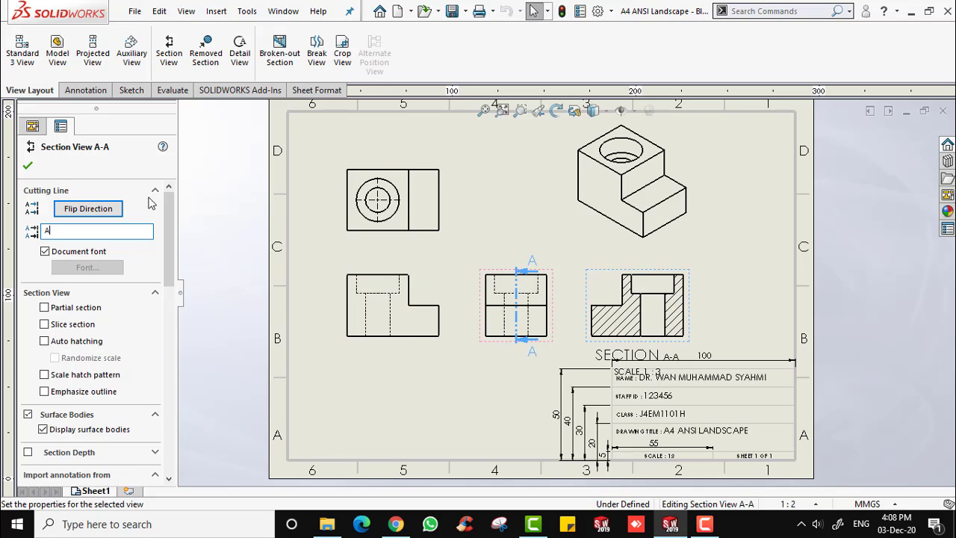
left_click(28, 165)
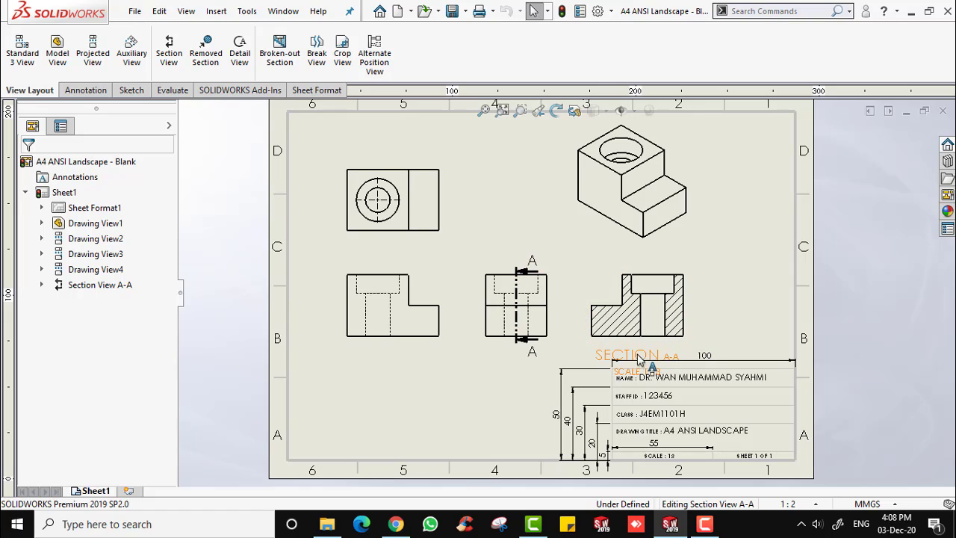
- Set the font size of the section view's label to 8
scroll(643, 359, "up", 3)
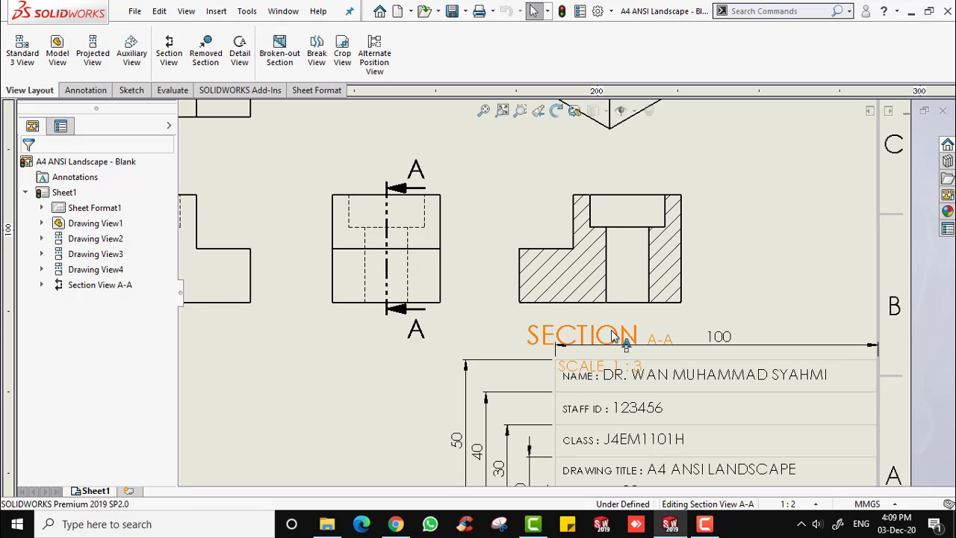
double_click(612, 336)
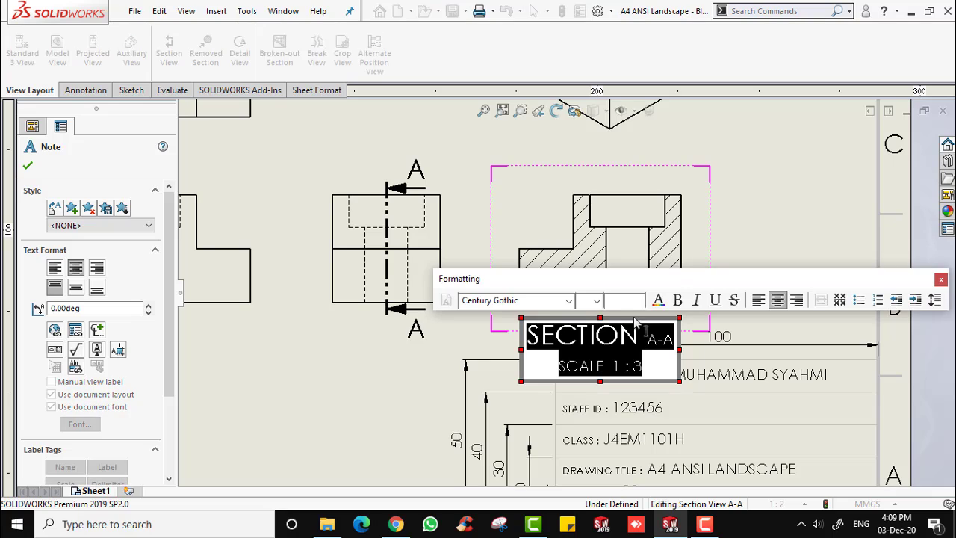
left_click(597, 300)
left_click(594, 316)
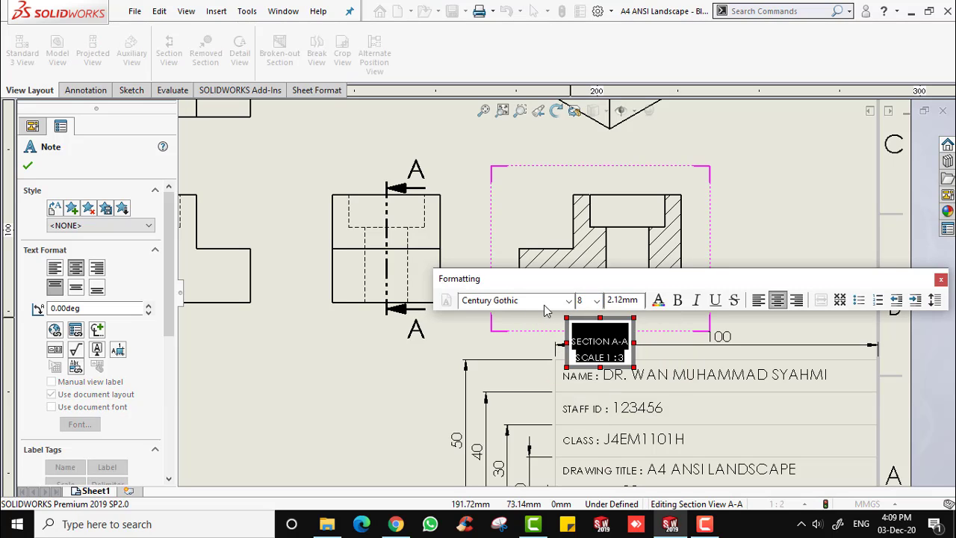
left_click(27, 165)
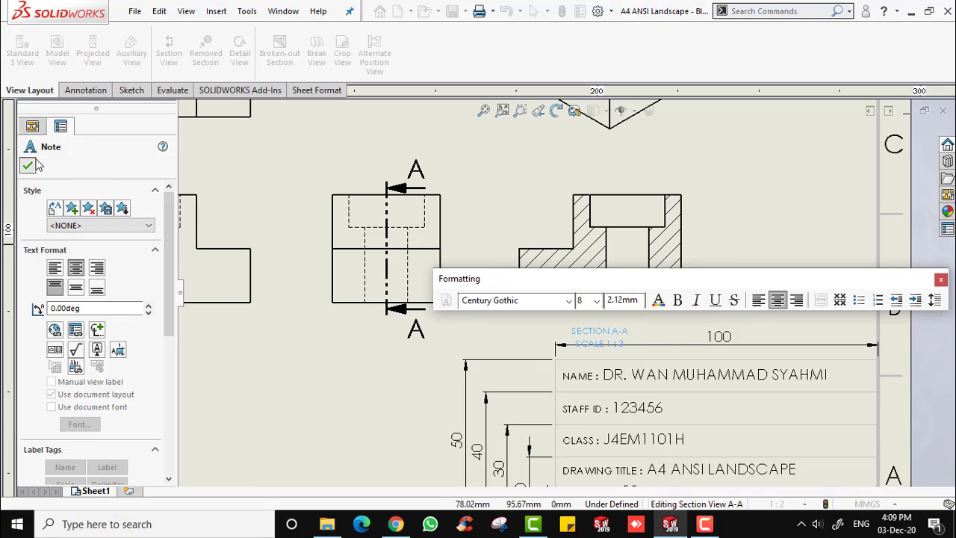
- Move the section label up into the gap between the section view and the title block
left_click_drag(620, 336, 625, 329)
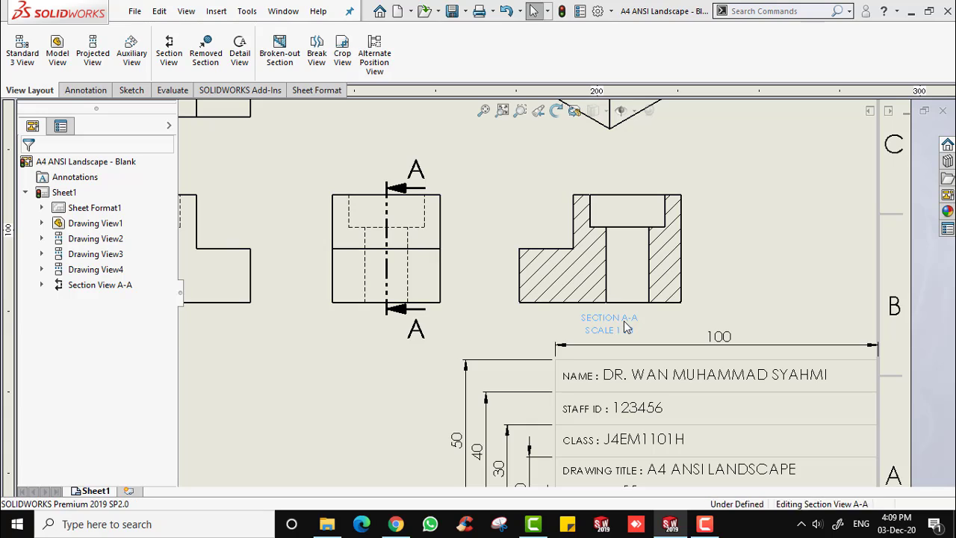
left_click(626, 327)
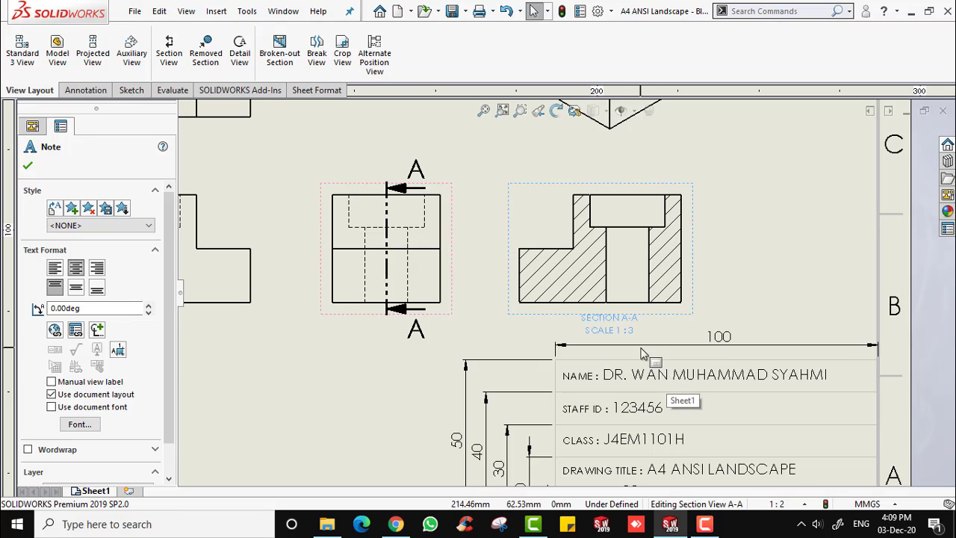
left_click(484, 111)
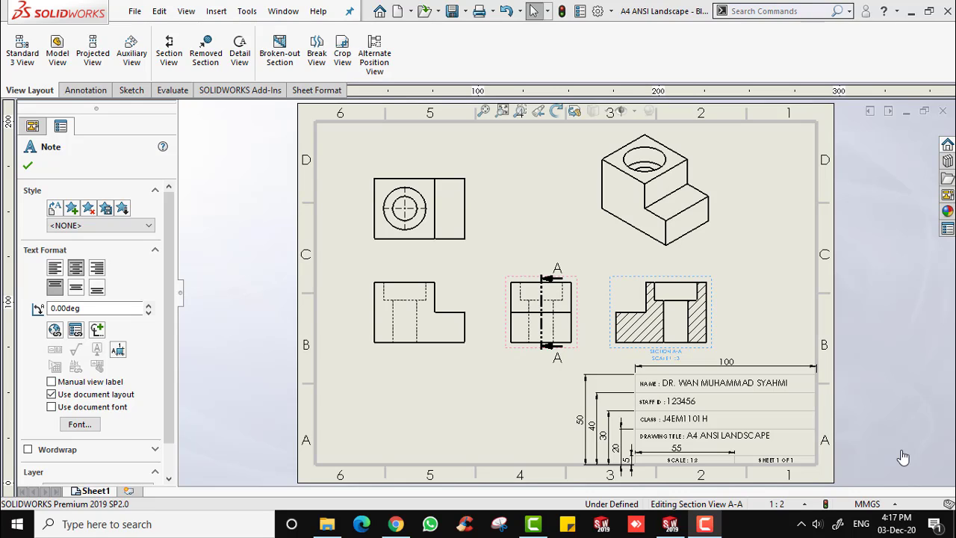
left_click(28, 165)
- Delete the isometric view, the section label and the top view's centre marks
left_click(685, 254)
key("Delete")
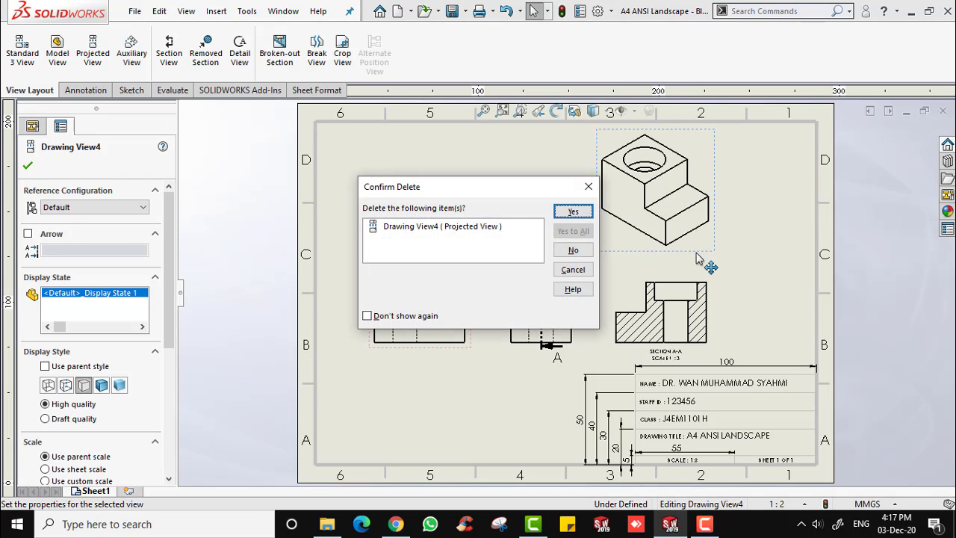
key("Return")
left_click_drag(752, 158, 314, 365)
key("Delete")
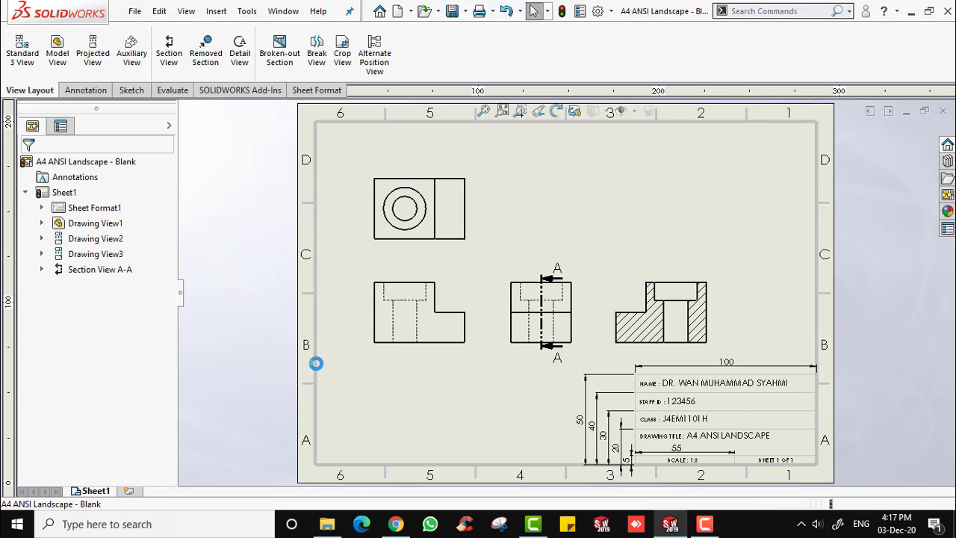
- Clear the sheet by deleting the front view, the side view with its section, and the top view
left_click(442, 352)
key("Delete")
key("Return")
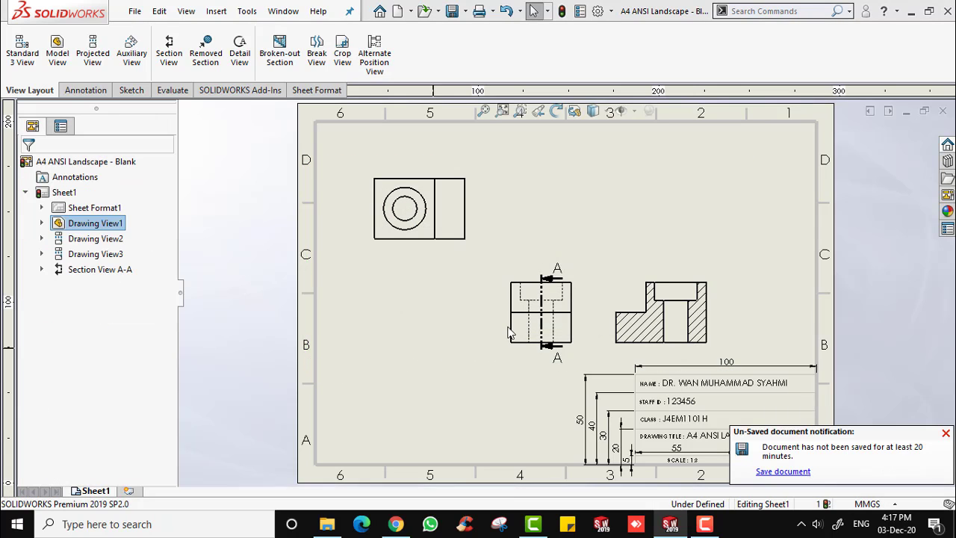
left_click(564, 327)
key("Delete")
key("Return")
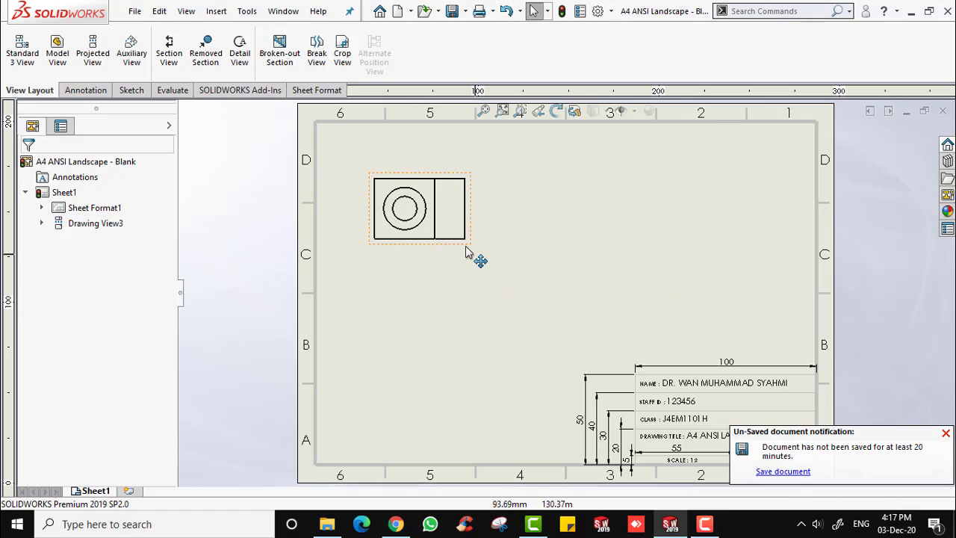
left_click(466, 246)
key("Delete")
key("Return")
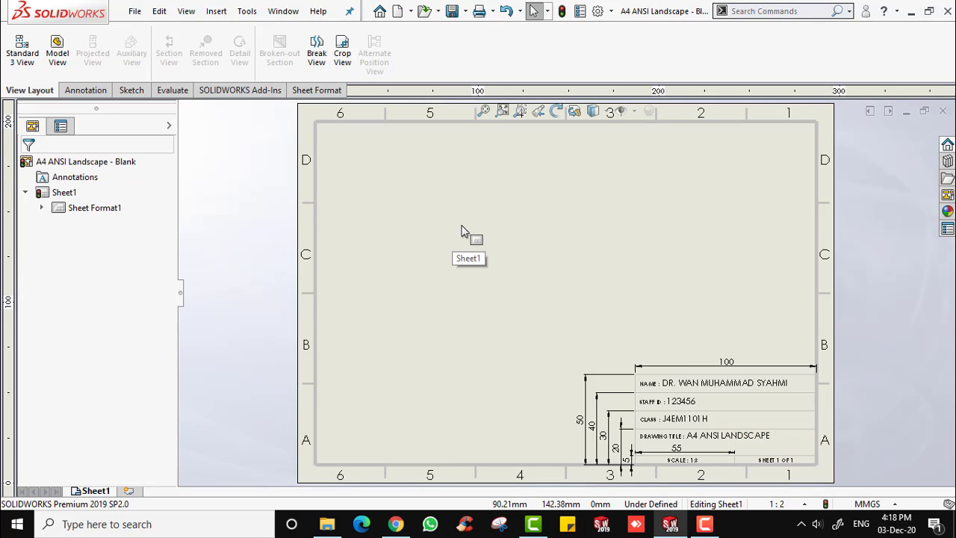
- Insert a model view of the OBJECT2 part from the Desktop and place its front view near the middle of the sheet
left_click(66, 62)
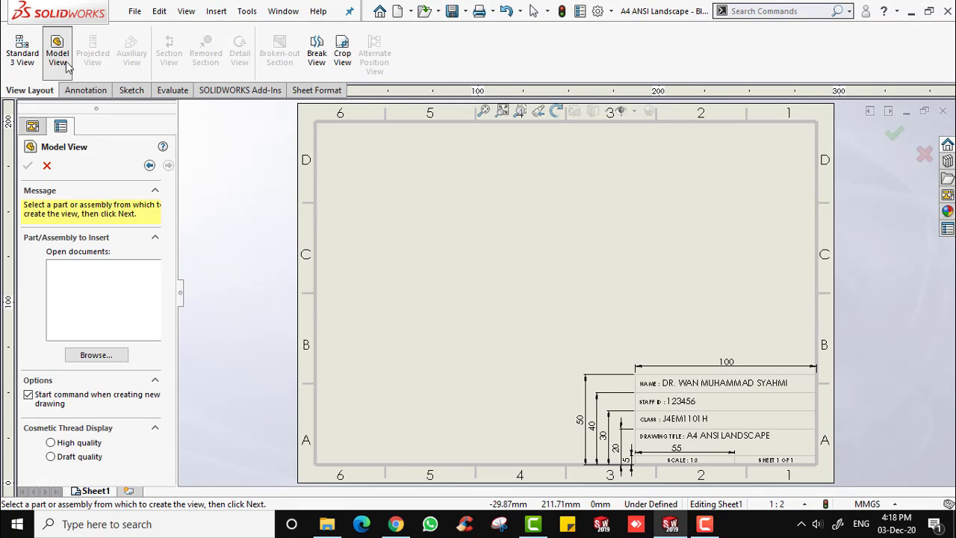
left_click(95, 355)
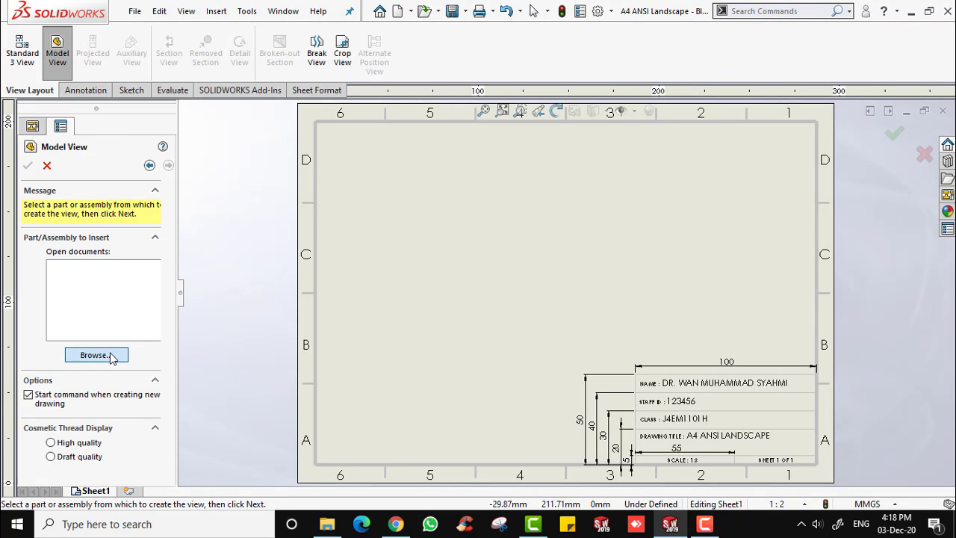
left_click(580, 168)
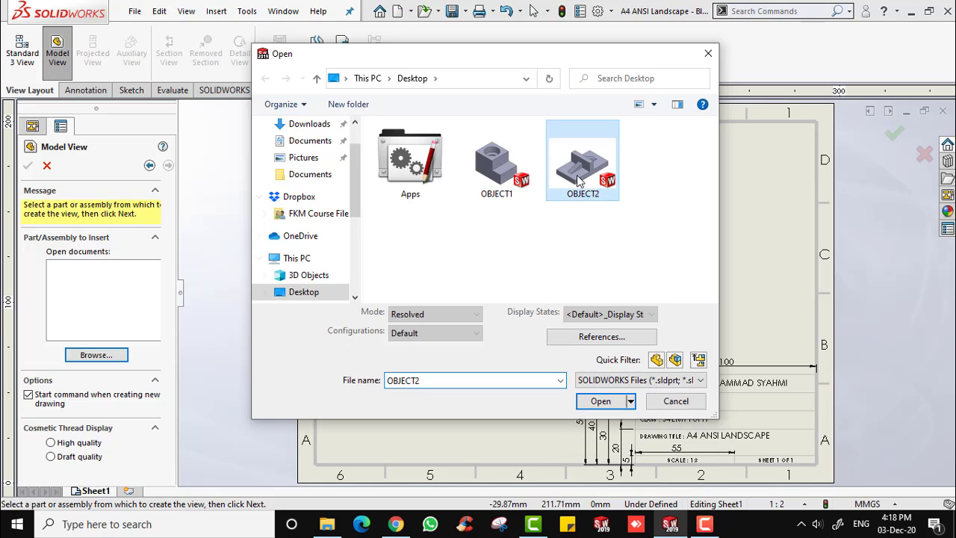
left_click(601, 423)
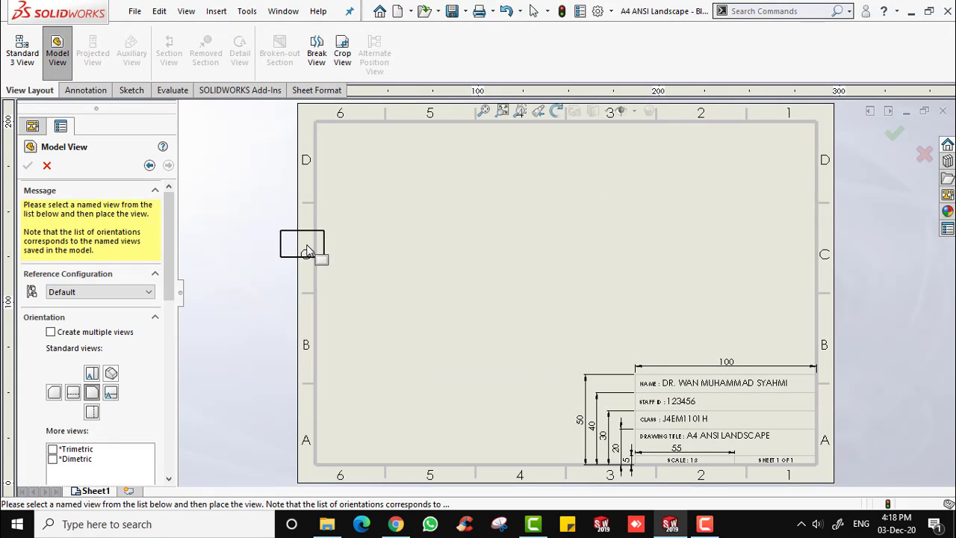
left_click(480, 294)
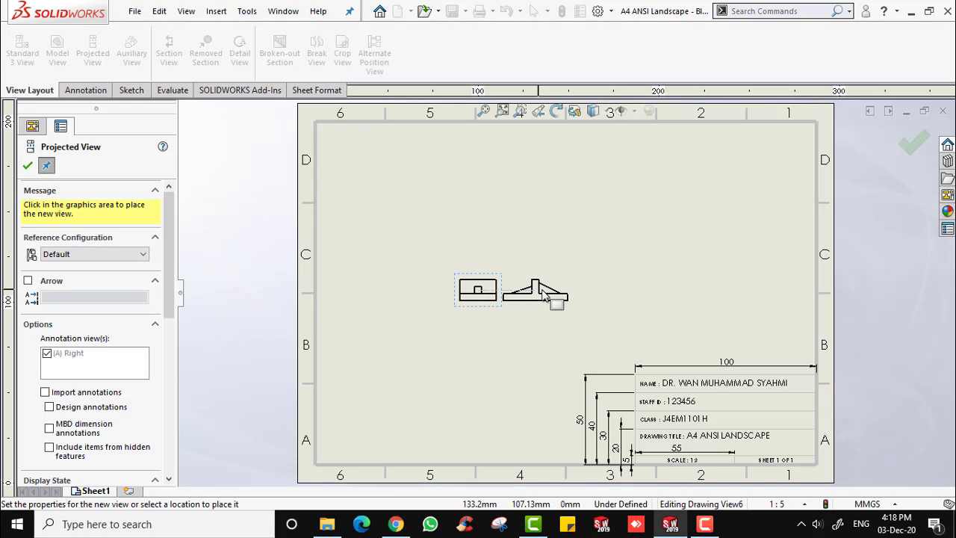
- Project the side, top and isometric views of OBJECT2 from the front view and place them on the sheet
left_click(553, 297)
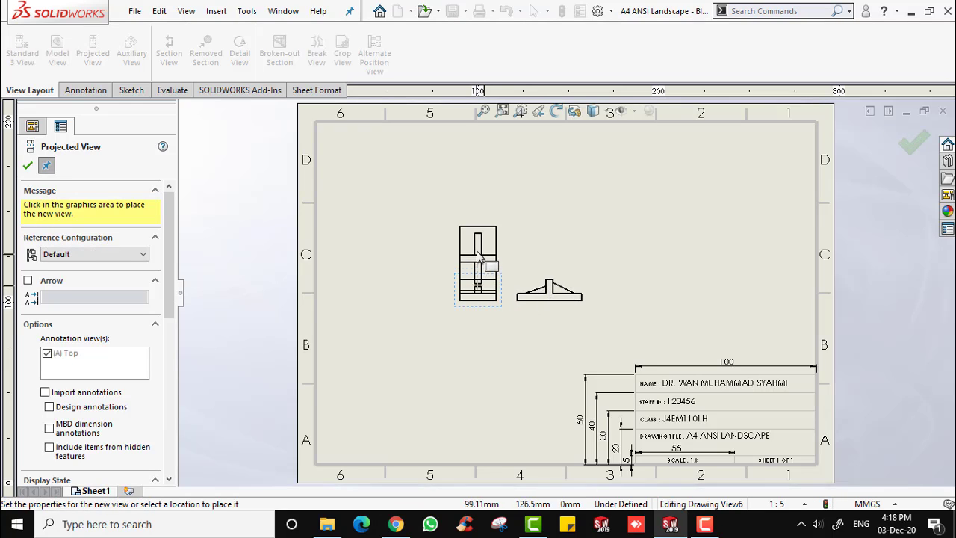
left_click(514, 230)
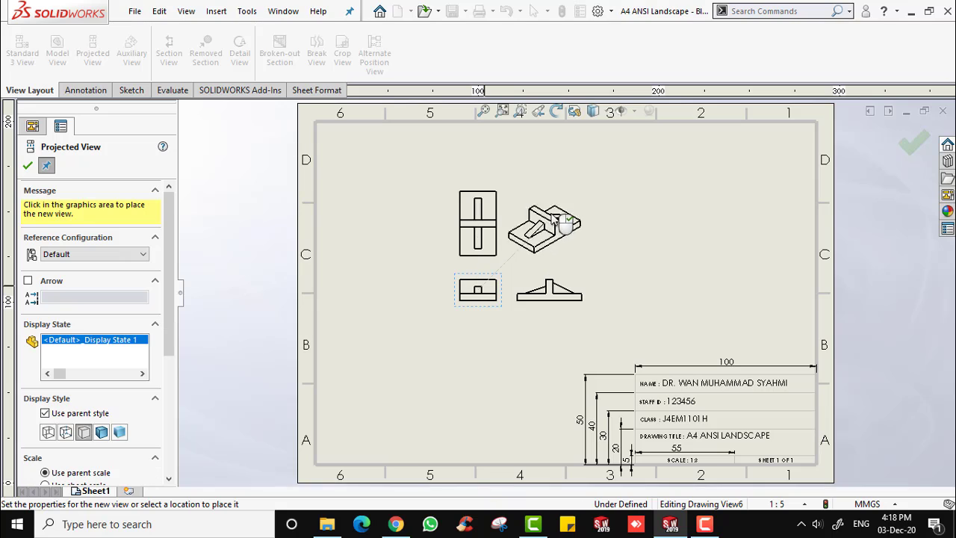
left_click(583, 214)
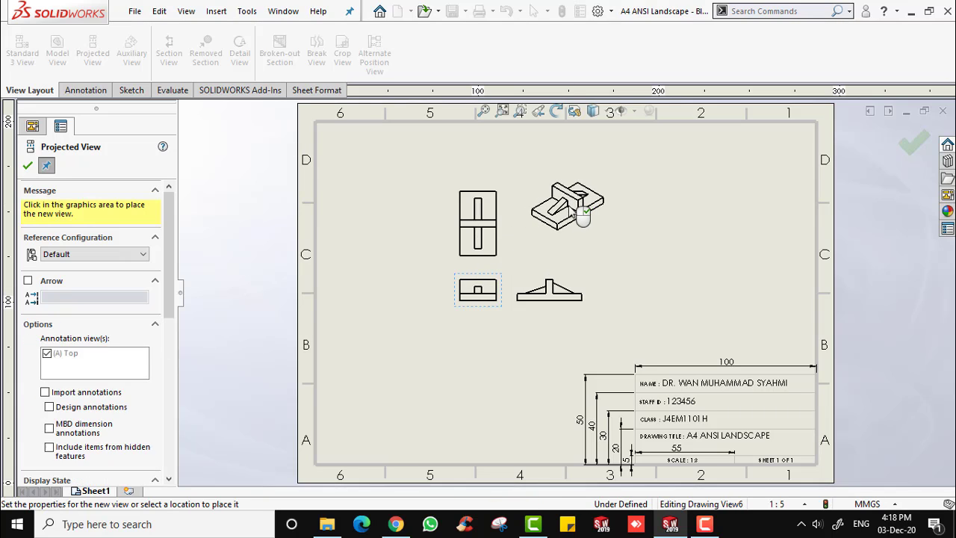
left_click(28, 166)
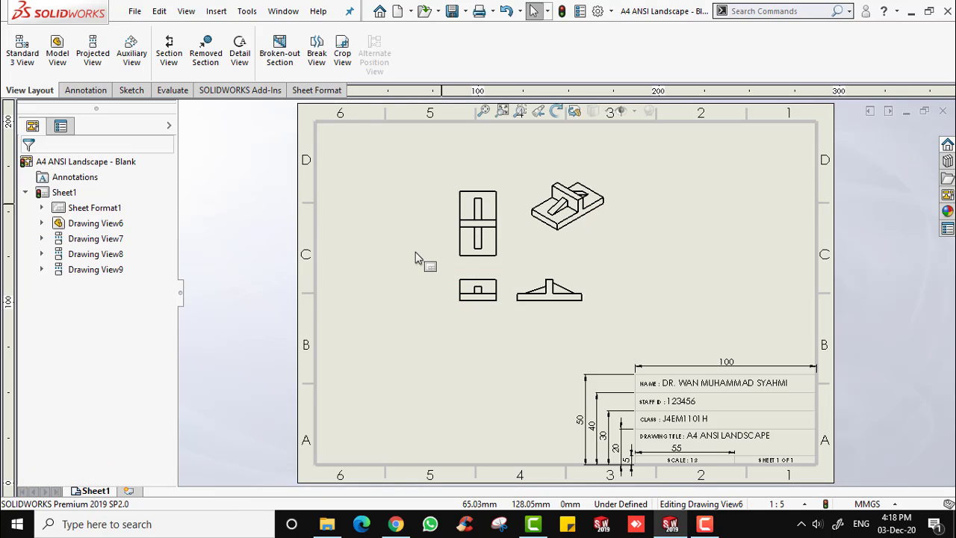
- Set the front view's display style to Hidden Lines Visible and the isometric view's to Hidden Lines Removed
left_click(479, 312)
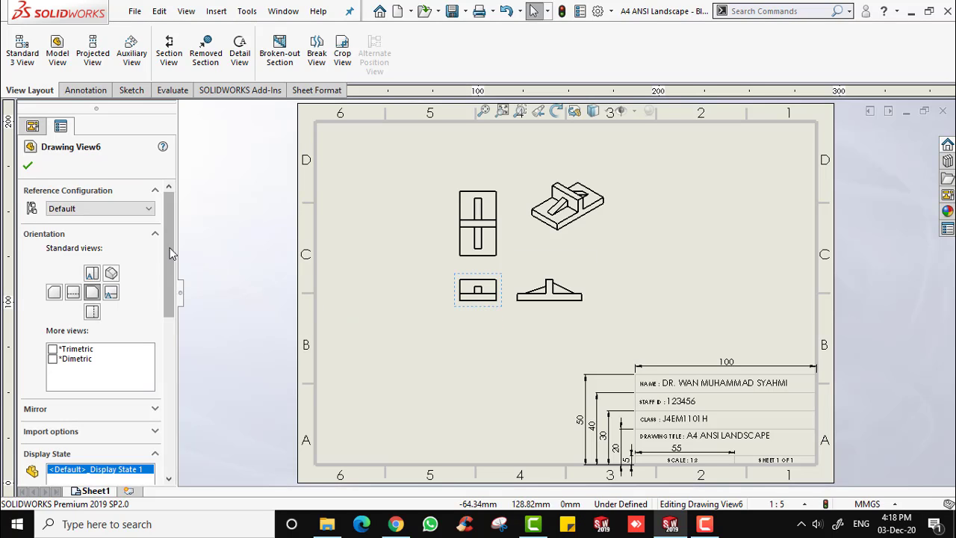
scroll(167, 310, "down", 5)
left_click(72, 386)
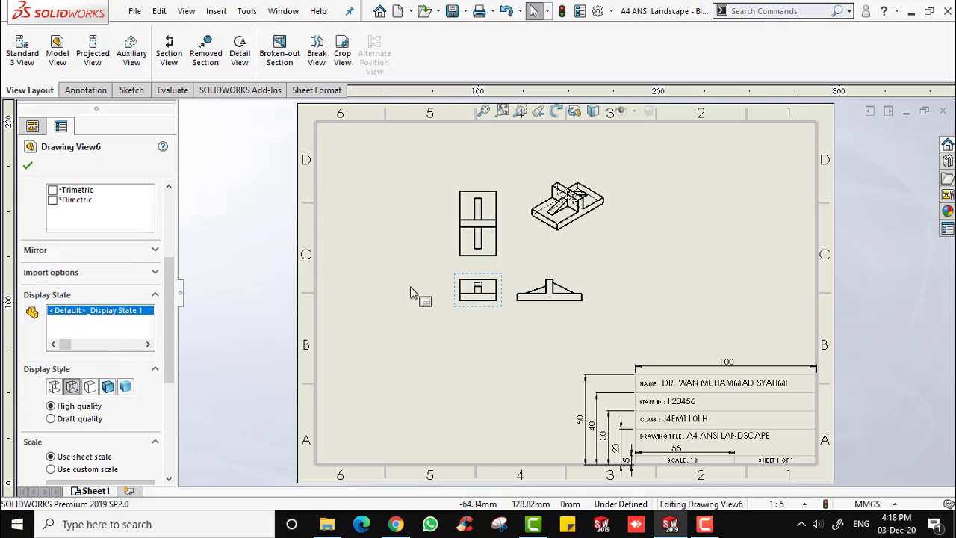
left_click(573, 238)
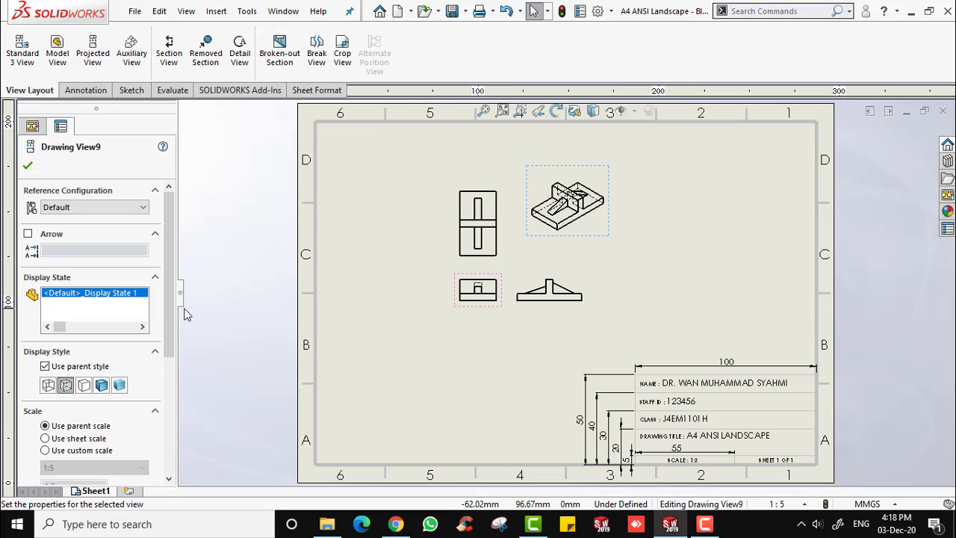
left_click(83, 387)
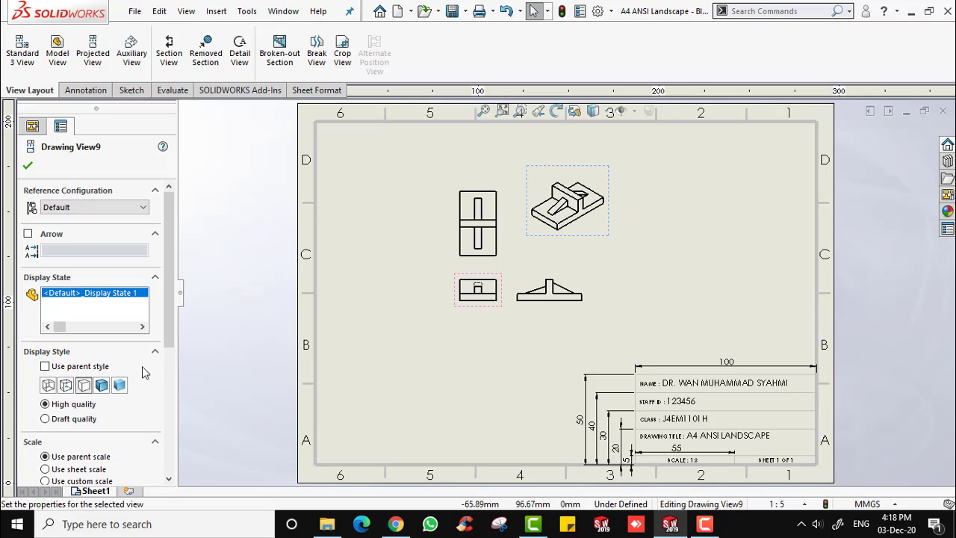
- Give the front view a user-defined custom scale of 1:3
left_click(491, 302)
scroll(166, 293, "down", 8)
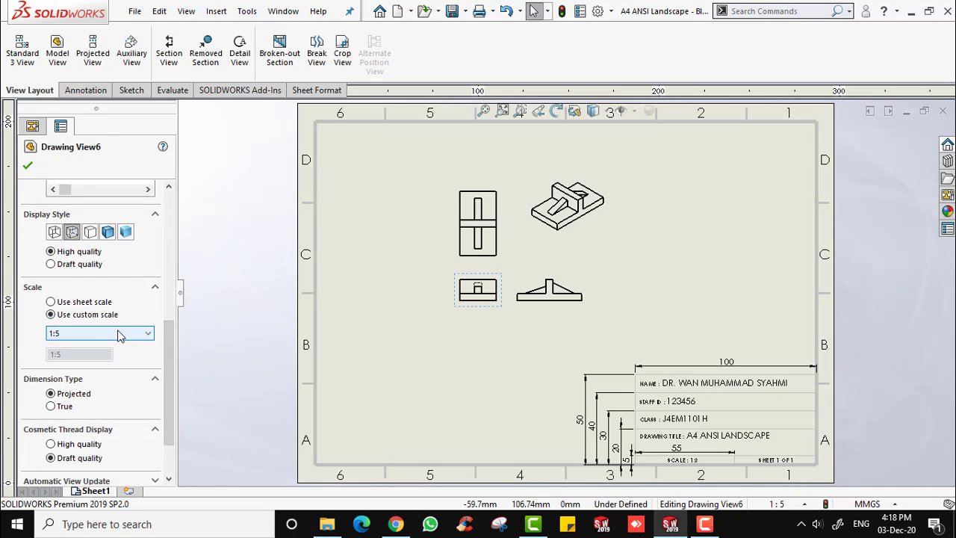
left_click(117, 334)
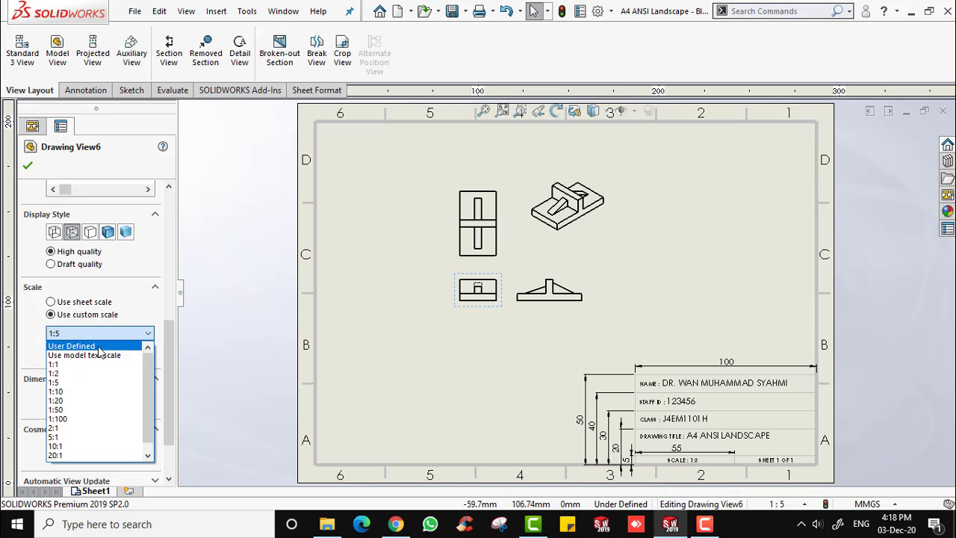
left_click(91, 342)
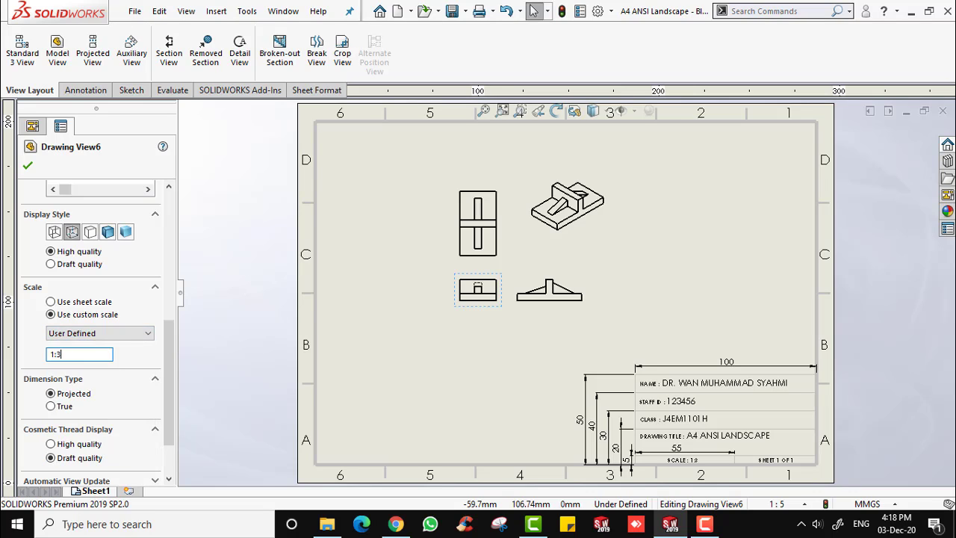
type("1:3")
left_click(221, 288)
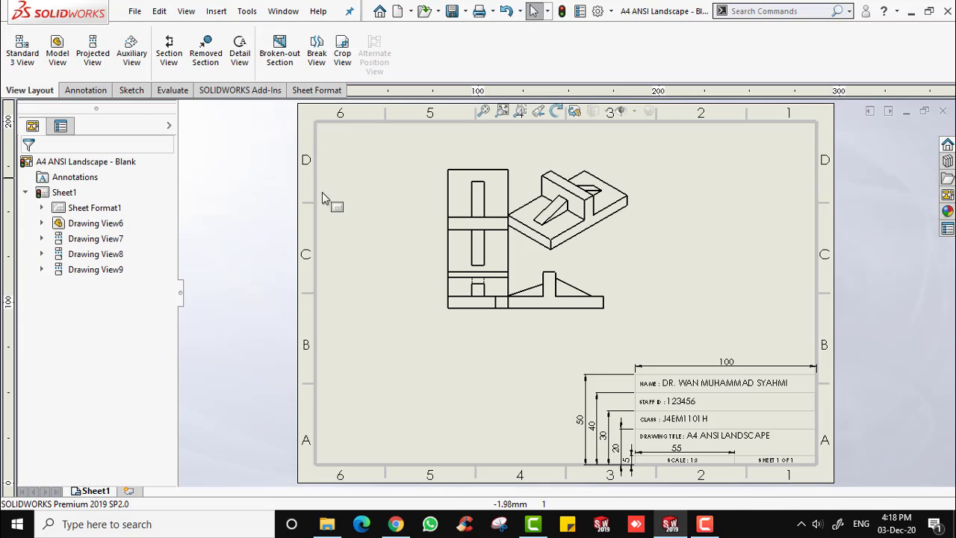
- Spread out the enlarged views: front view down and left, side view slightly right, isometric view towards the sheet's upper right corner
mouse_move(483, 314)
left_mouse_down()
mouse_move(427, 359)
mouse_move(456, 359)
left_mouse_up()
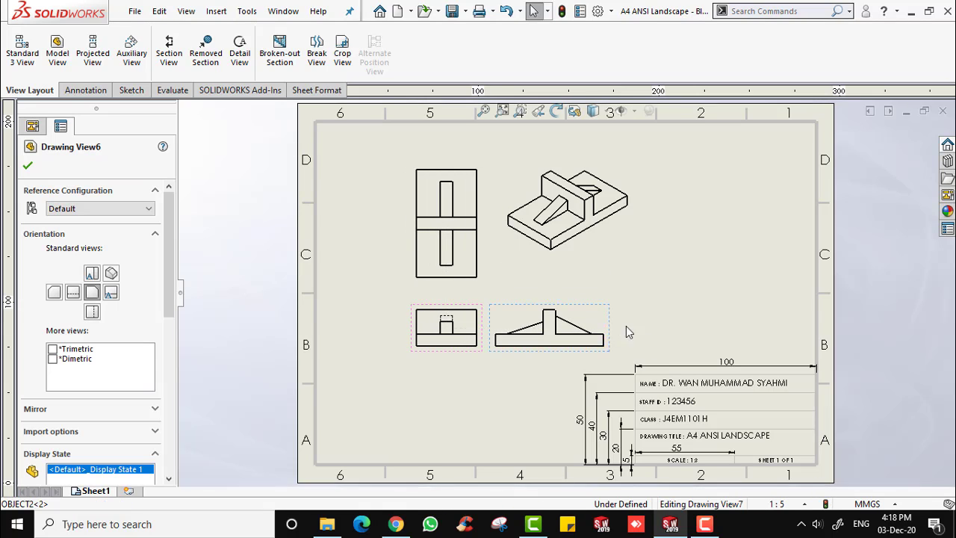
mouse_move(626, 325)
left_mouse_down()
mouse_move(670, 322)
mouse_move(618, 326)
left_mouse_up()
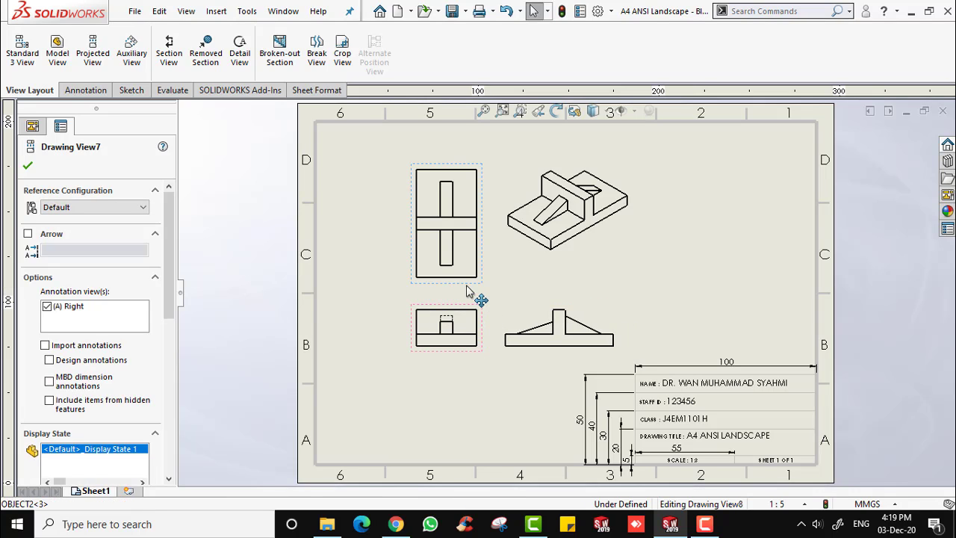
left_click(556, 239)
left_click_drag(599, 252, 701, 252)
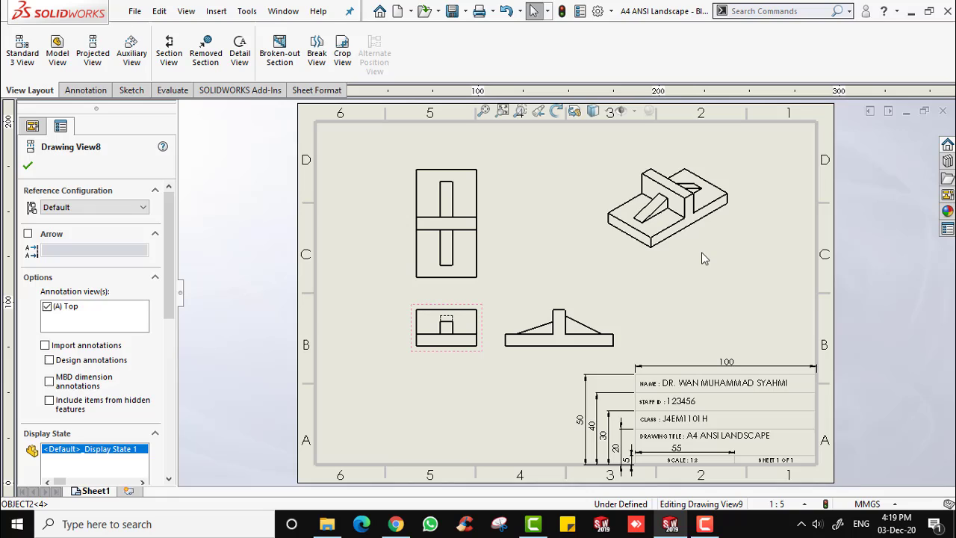
left_click(863, 220)
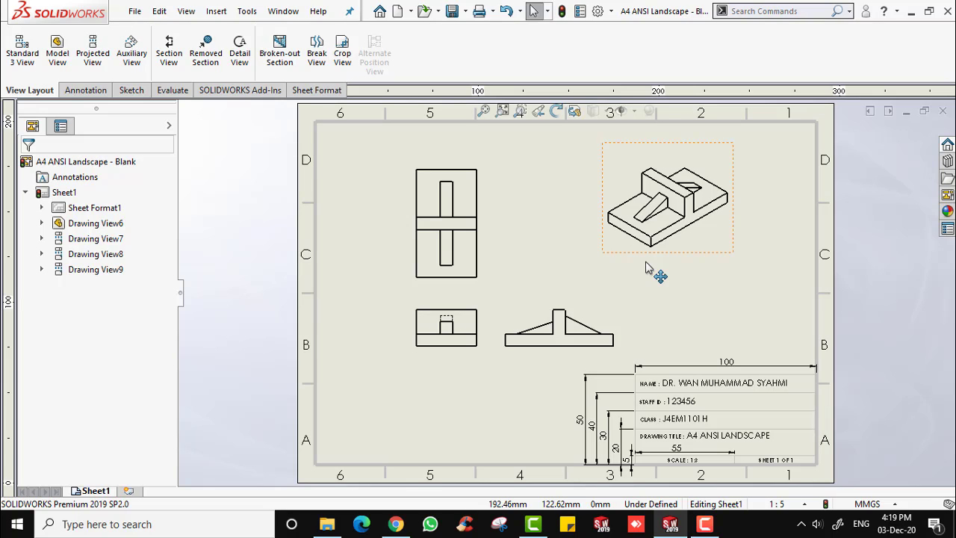
- Start a section view with a vertical cutting line through the midpoint of the front view's top edge
left_click(167, 53)
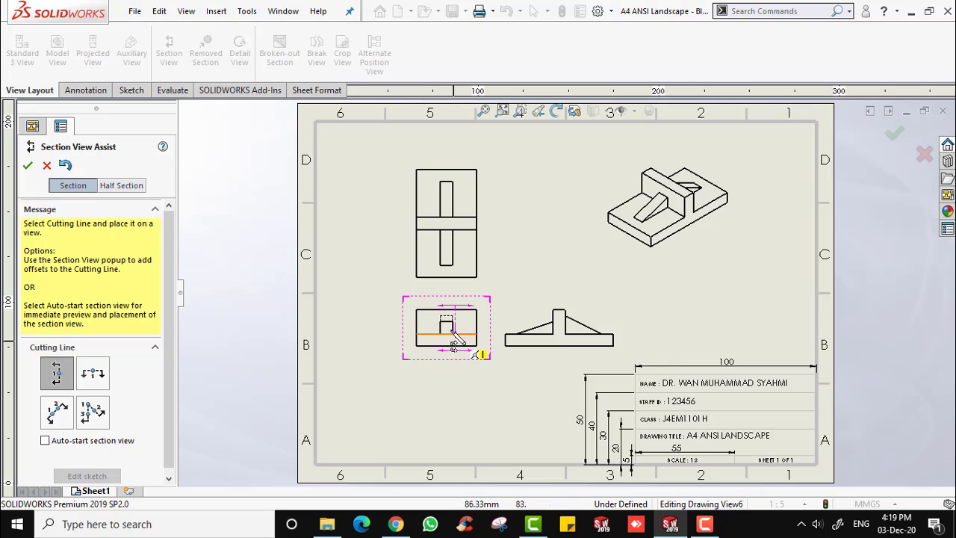
scroll(449, 327, "down", 2)
scroll(448, 327, "down", 4)
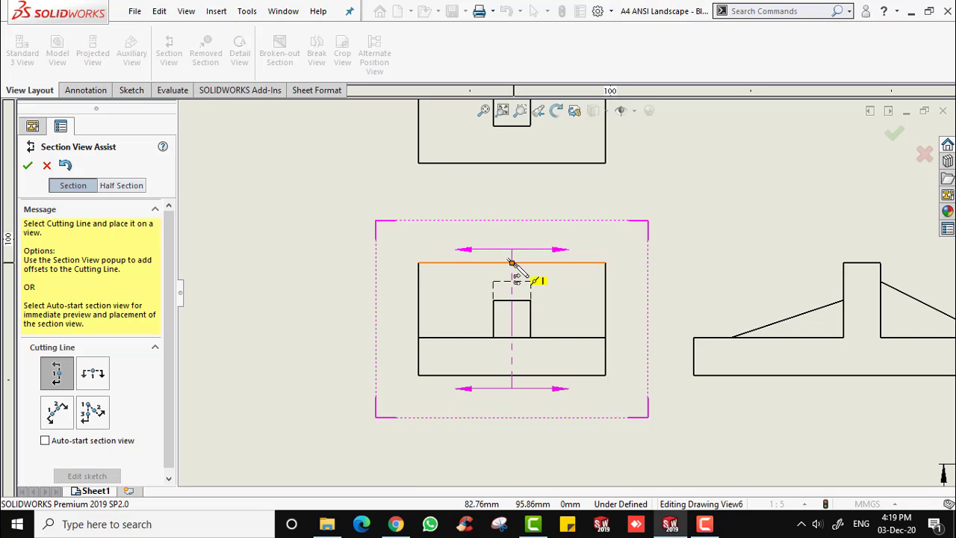
left_click(511, 263)
left_click(642, 245)
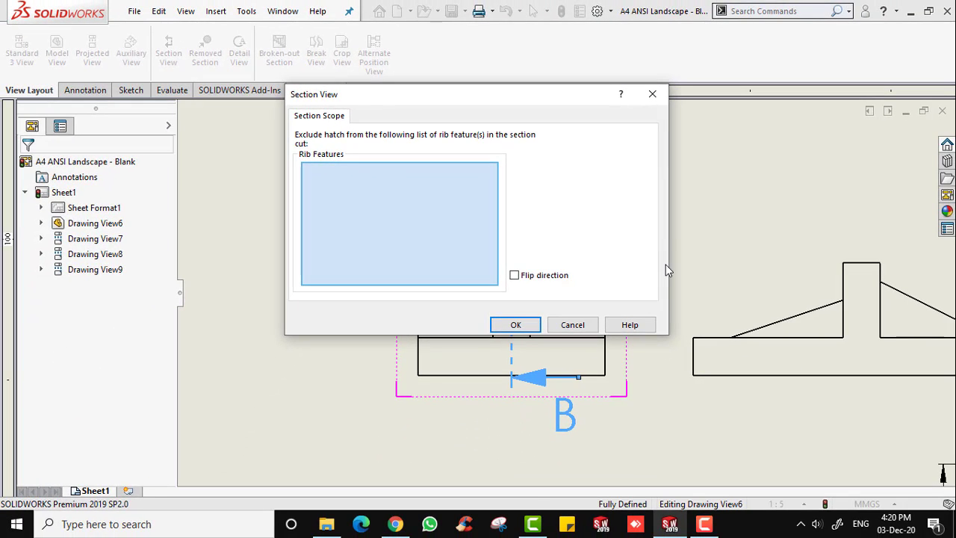
- Exclude the rib to the right of the side view's upright from hatching and place the section view above the title block
scroll(667, 264, "up", 3)
scroll(784, 293, "down", 2)
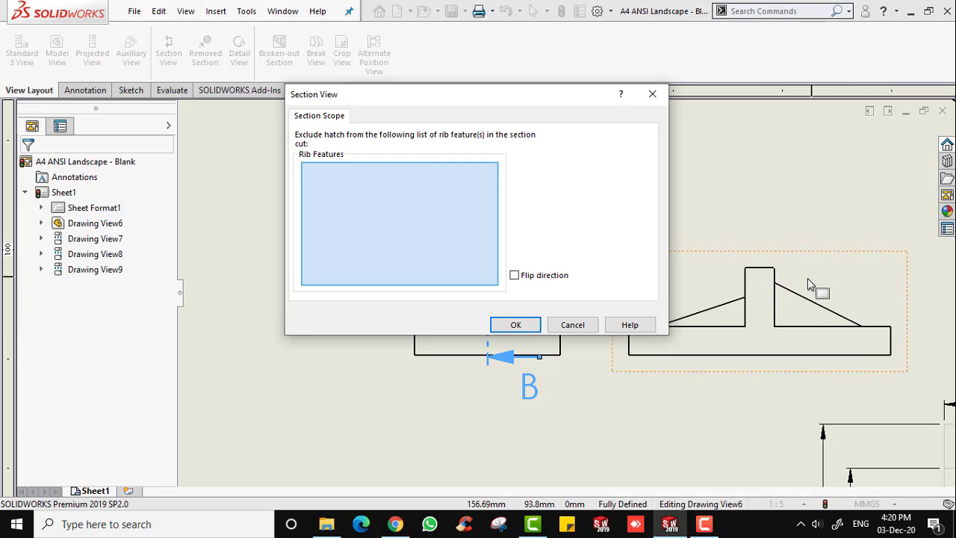
left_click(794, 308)
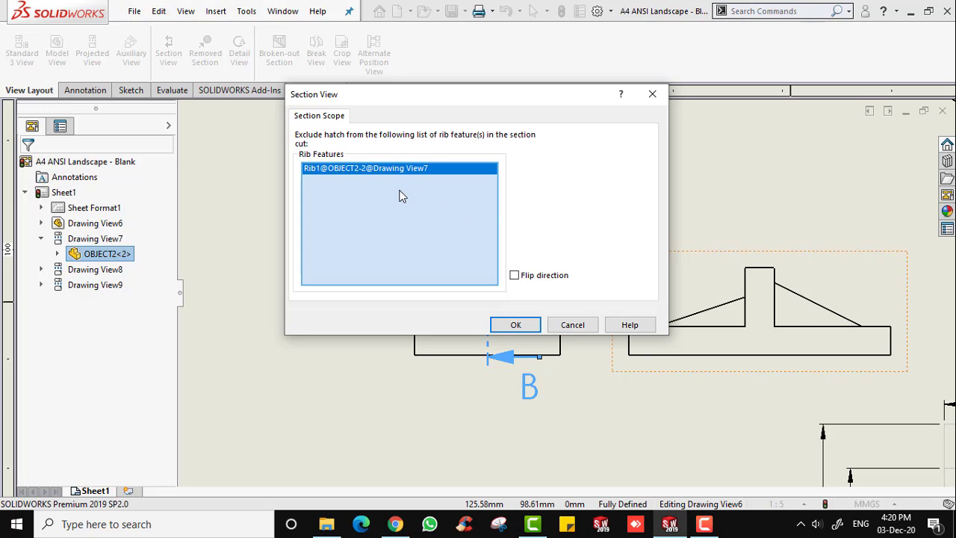
left_click(516, 325)
scroll(583, 277, "up", 2)
scroll(584, 281, "down", 5)
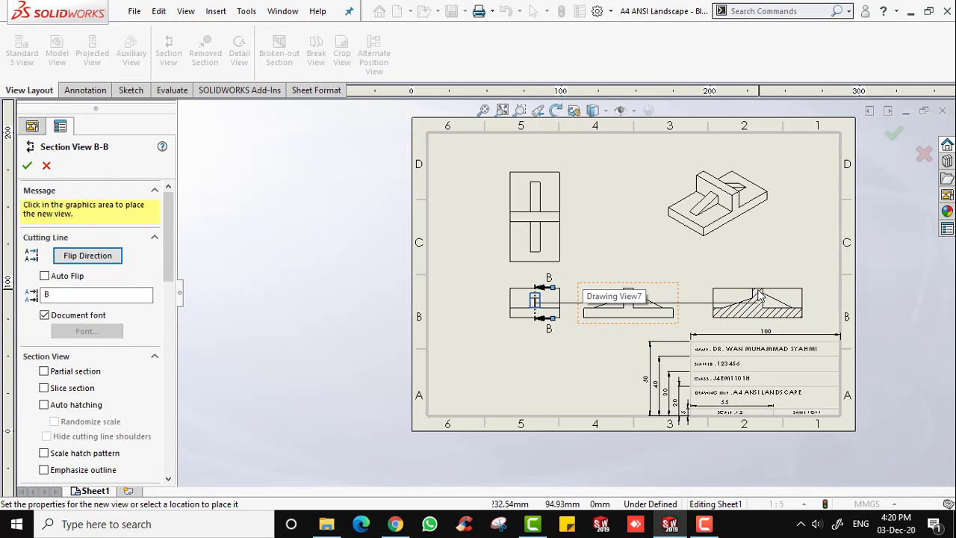
left_click(749, 299)
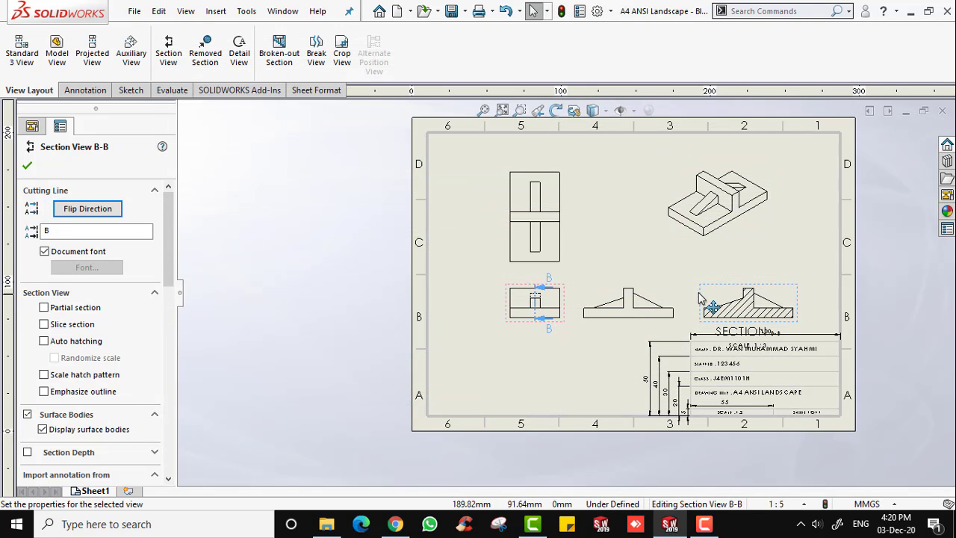
- Flip the direction of the section cut and move the section view to the left of the front view
left_click(105, 214)
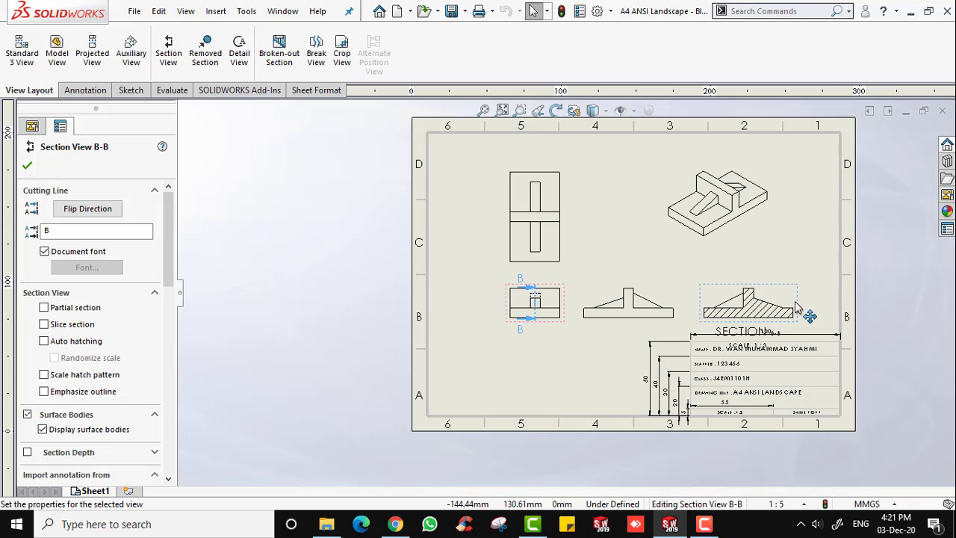
left_click_drag(807, 316, 533, 311)
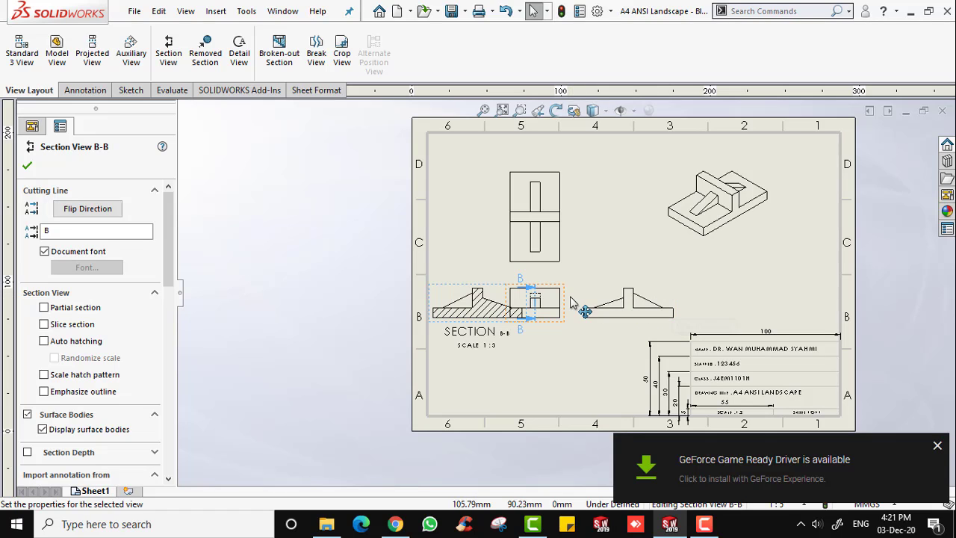
- Shift the front view and the side view to the right so that none of the views overlap
left_click_drag(566, 301, 612, 304)
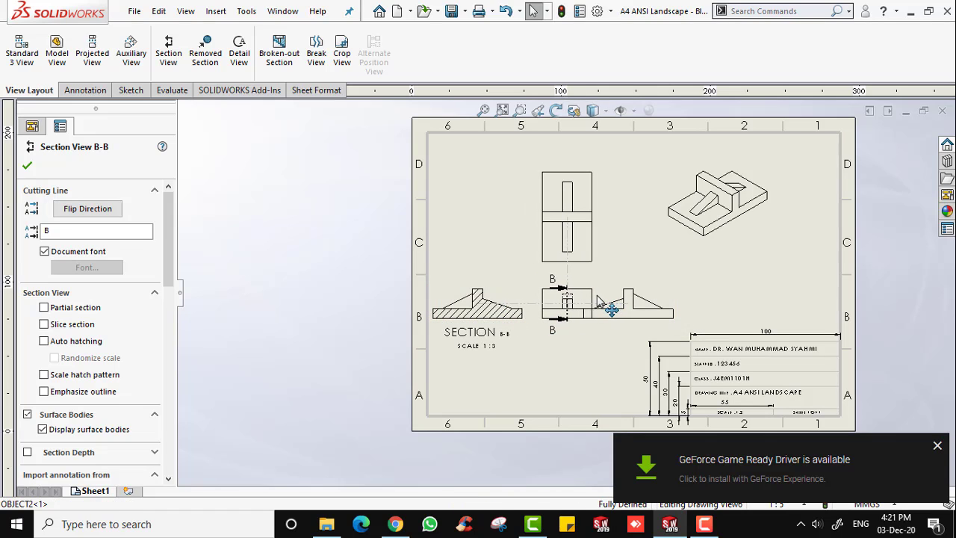
left_click_drag(676, 321, 723, 320)
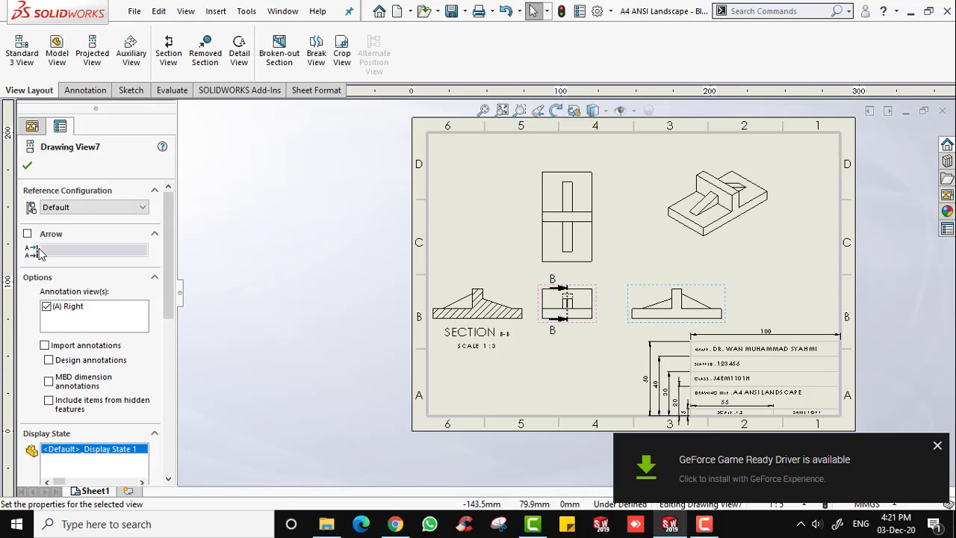
left_click(27, 165)
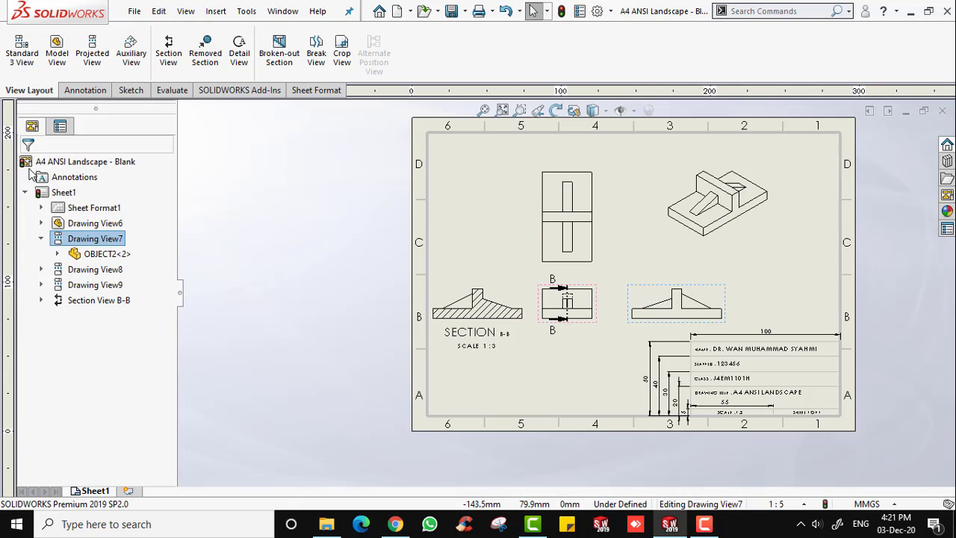
- Set the whole section view label to font size 9
double_click(489, 346)
left_click(596, 303)
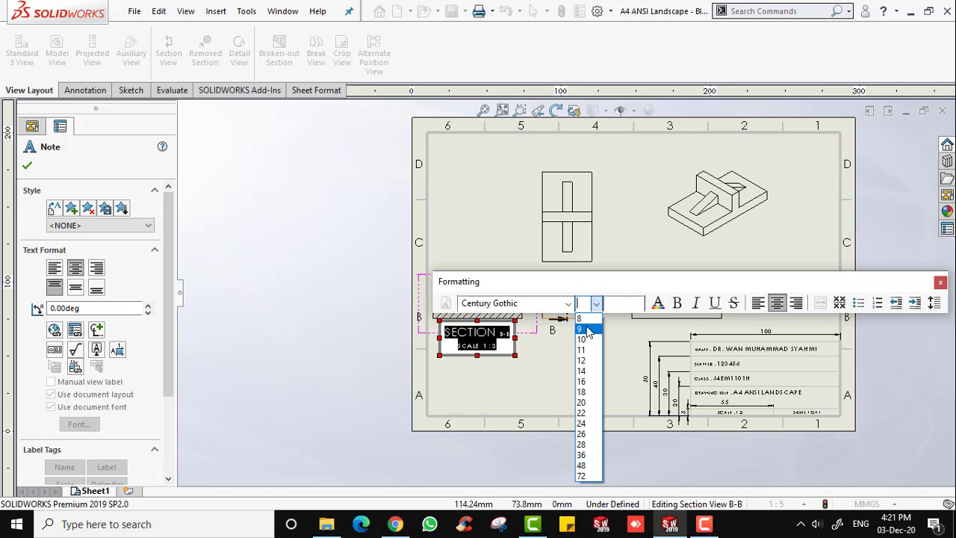
left_click(588, 333)
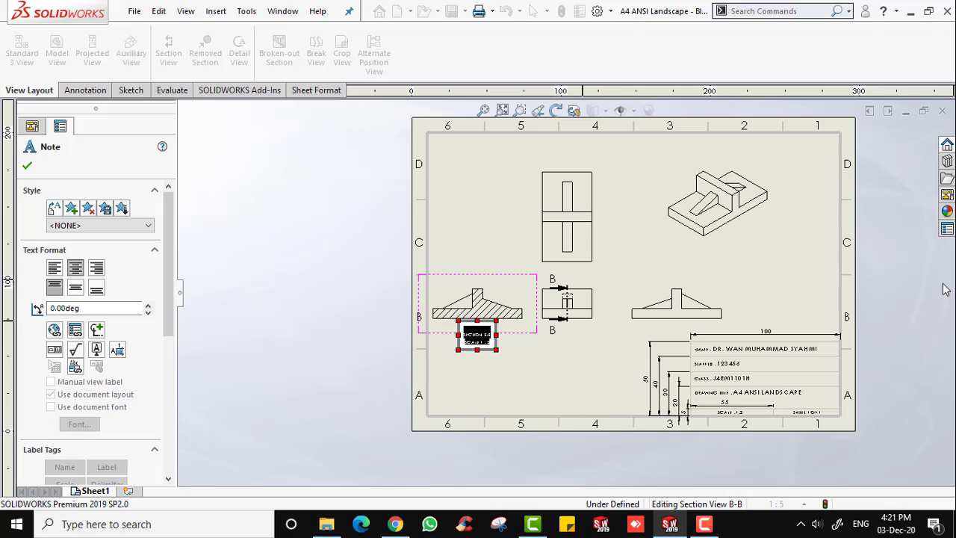
left_click(502, 111)
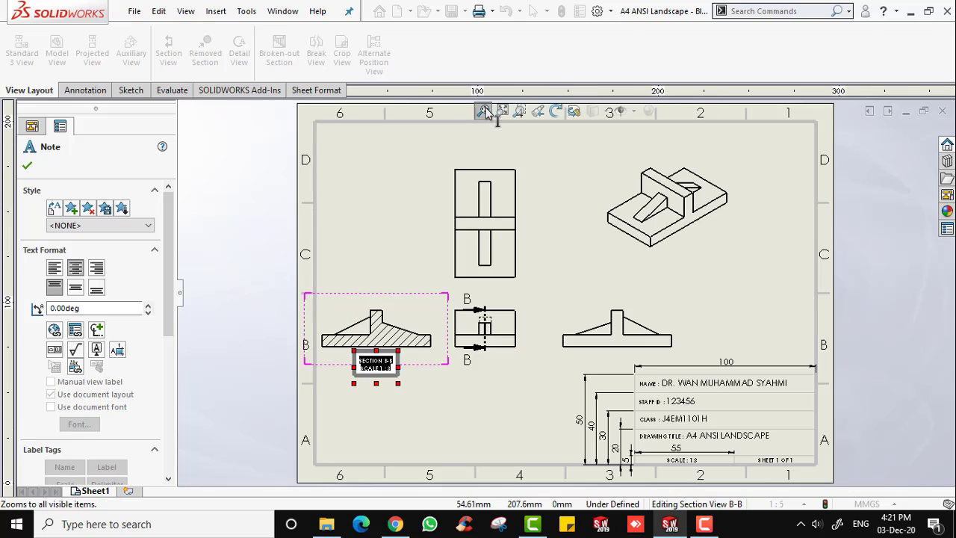
left_click(403, 404)
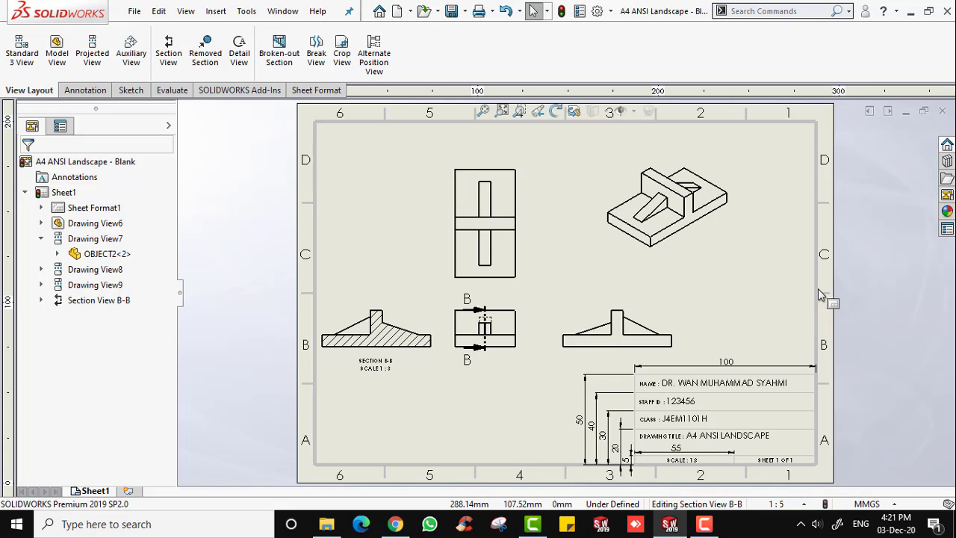
scroll(375, 329, "down", 5)
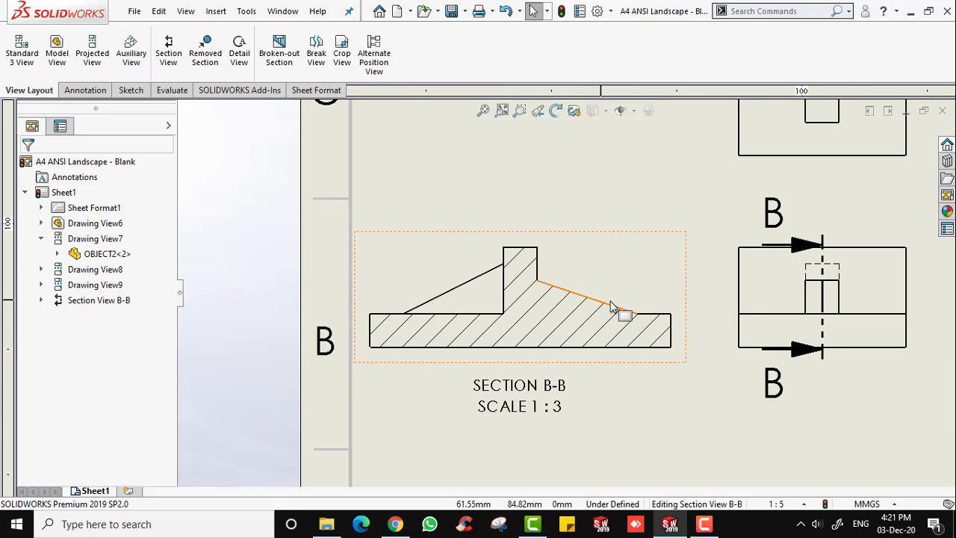
scroll(610, 306, "down", 2)
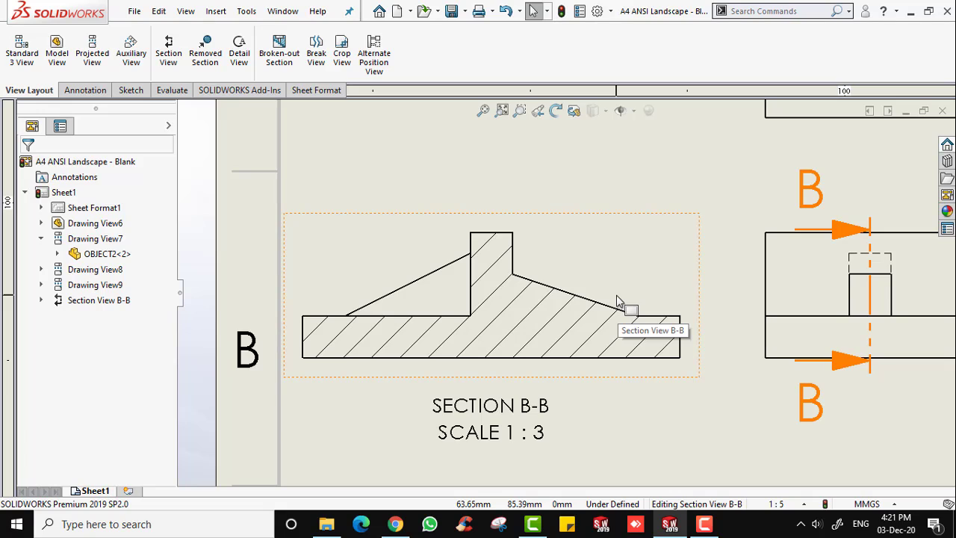